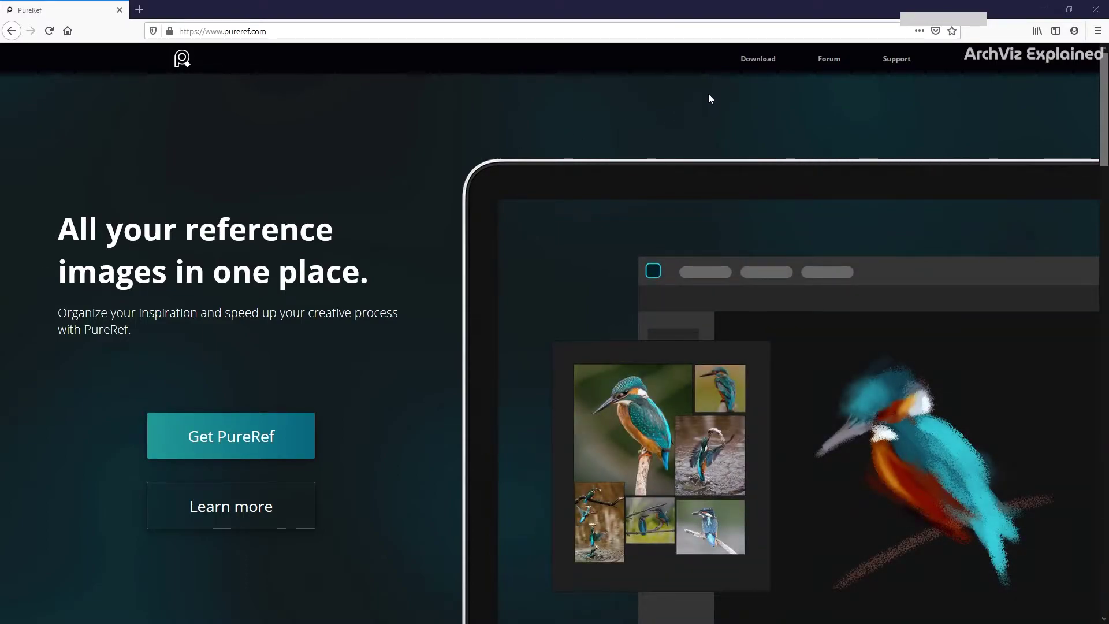
- Go to the PureRef download page and keep the Windows Installer format
left_click(757, 66)
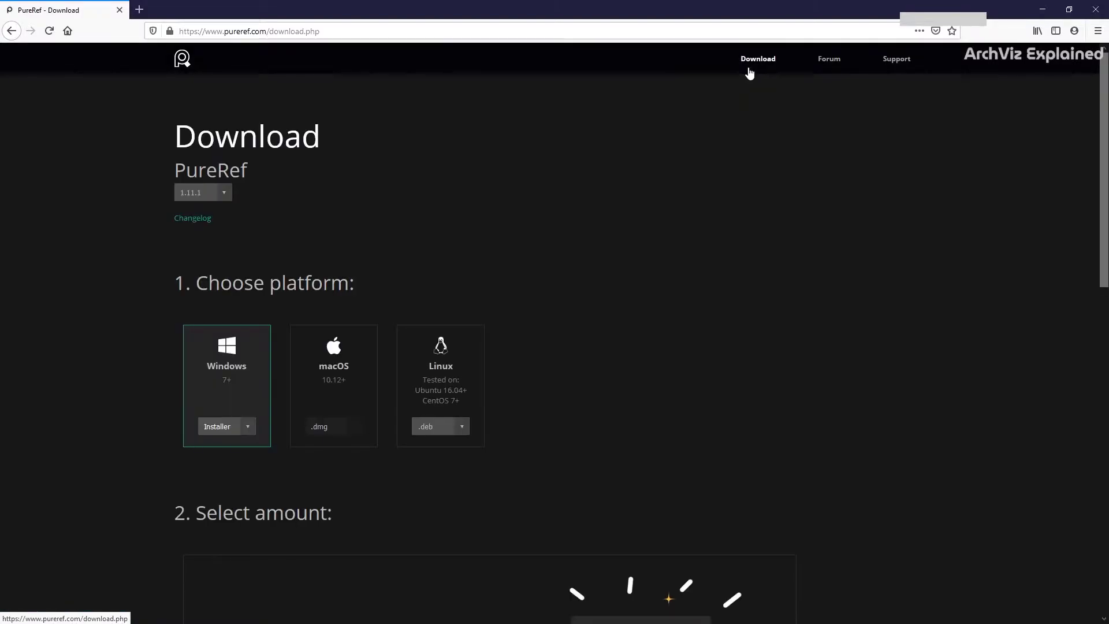
left_click(231, 426)
left_click(248, 442)
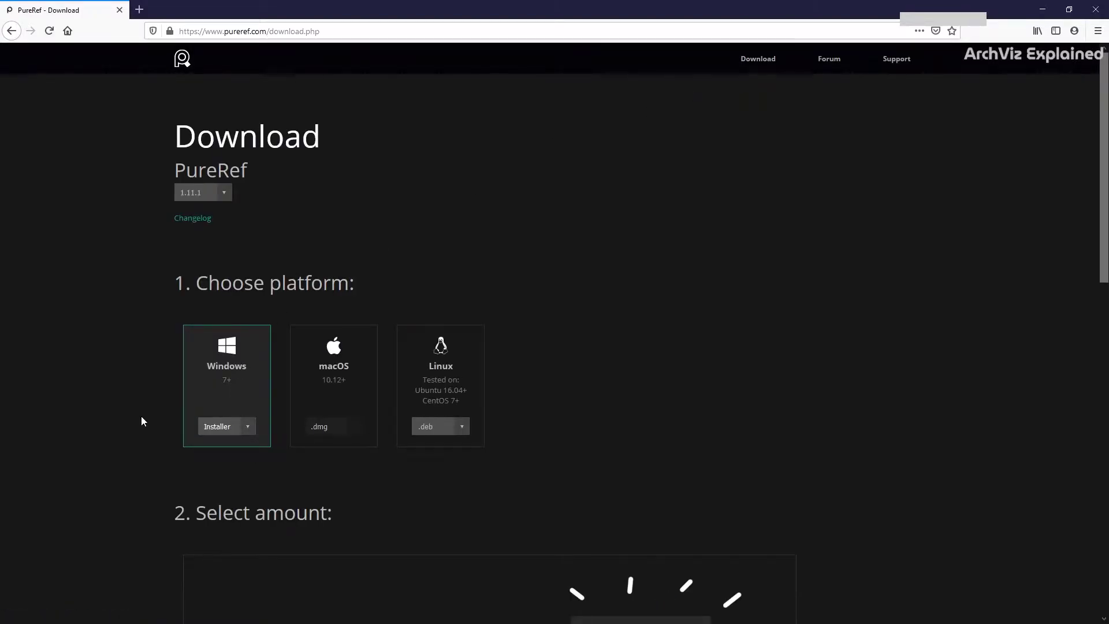
scroll(141, 419, "down", 5)
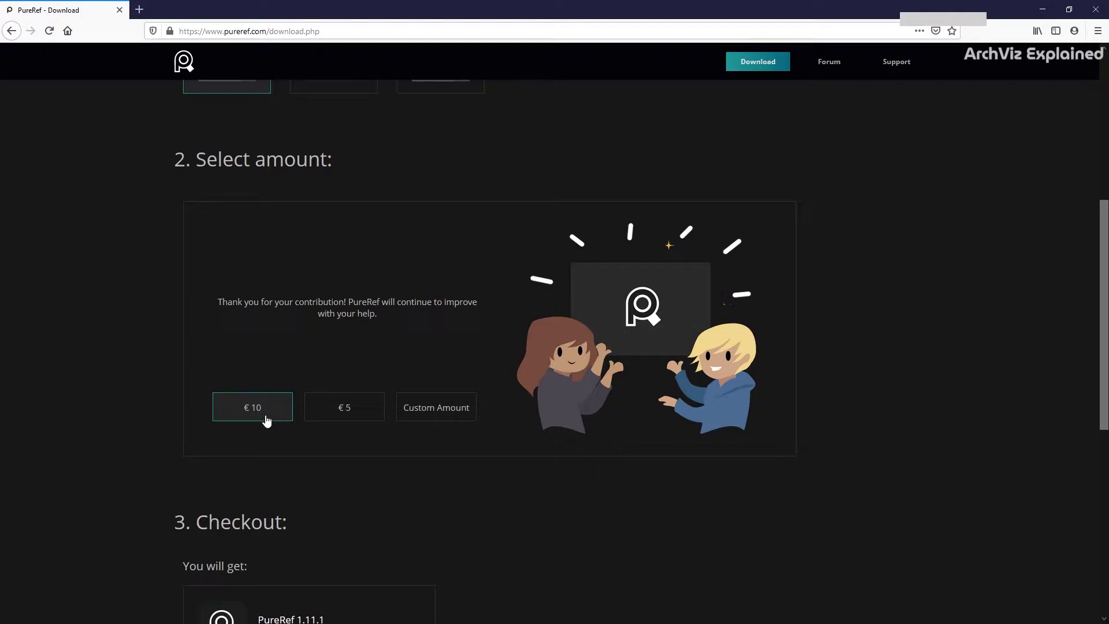
- Set a €0 custom contribution and download the free PureRef 1.11.1 installer
left_click(345, 420)
left_click(418, 411)
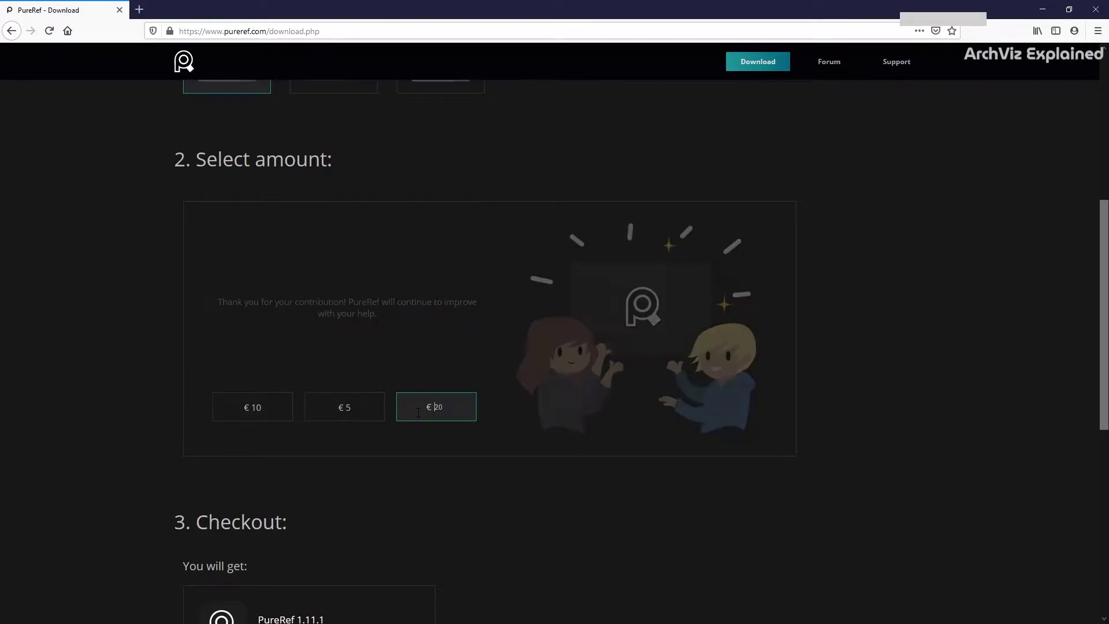
key("BackSpace")
key("BackSpace")
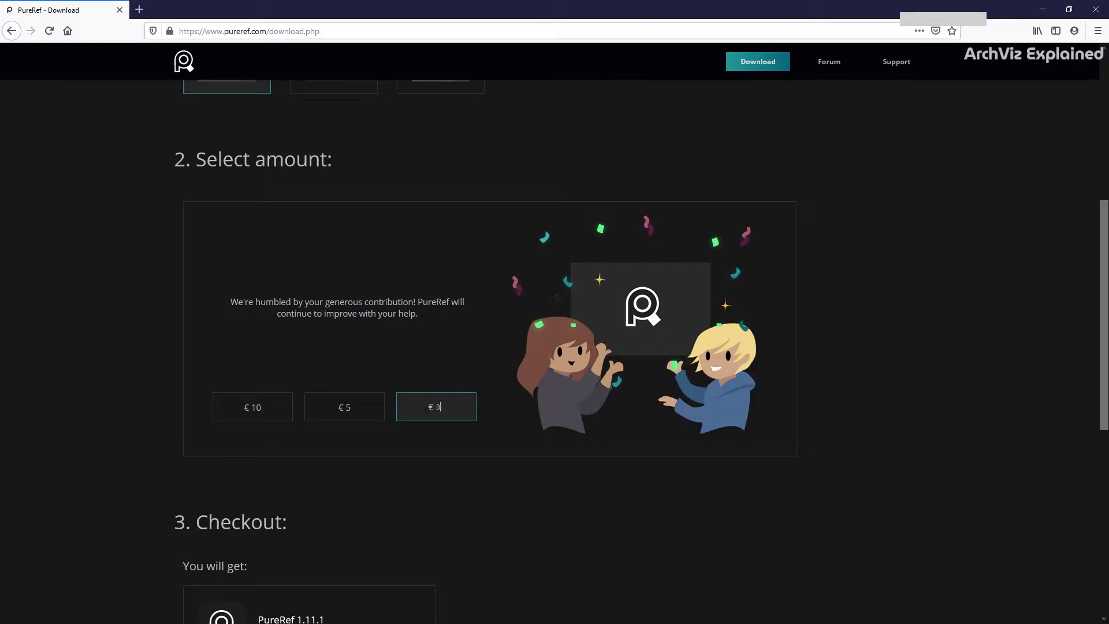
scroll(466, 453, "down", 4)
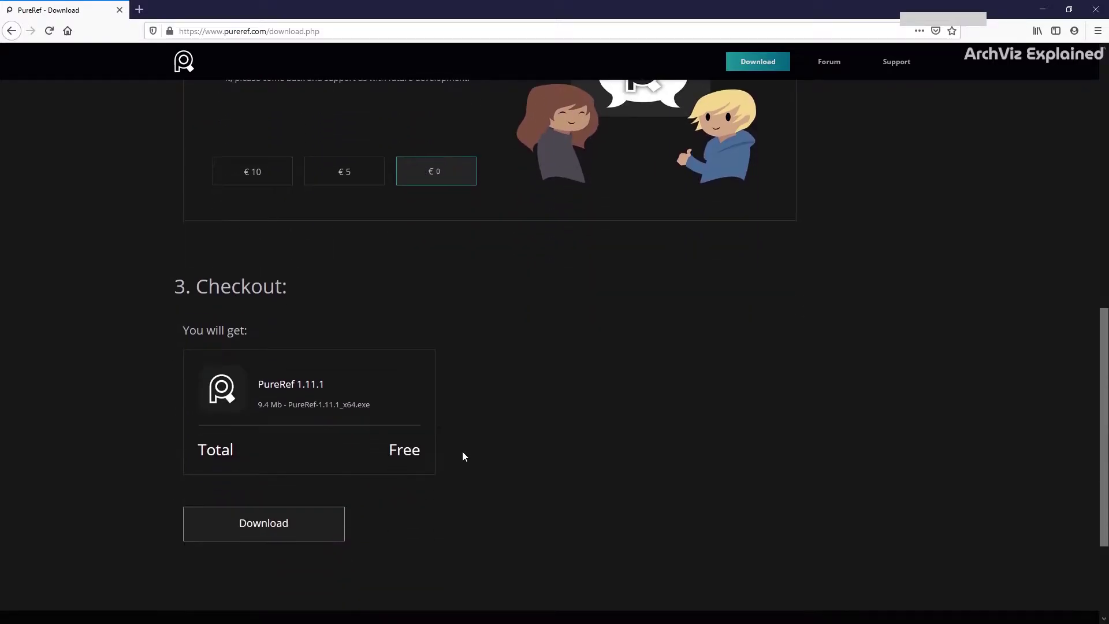
left_click(278, 521)
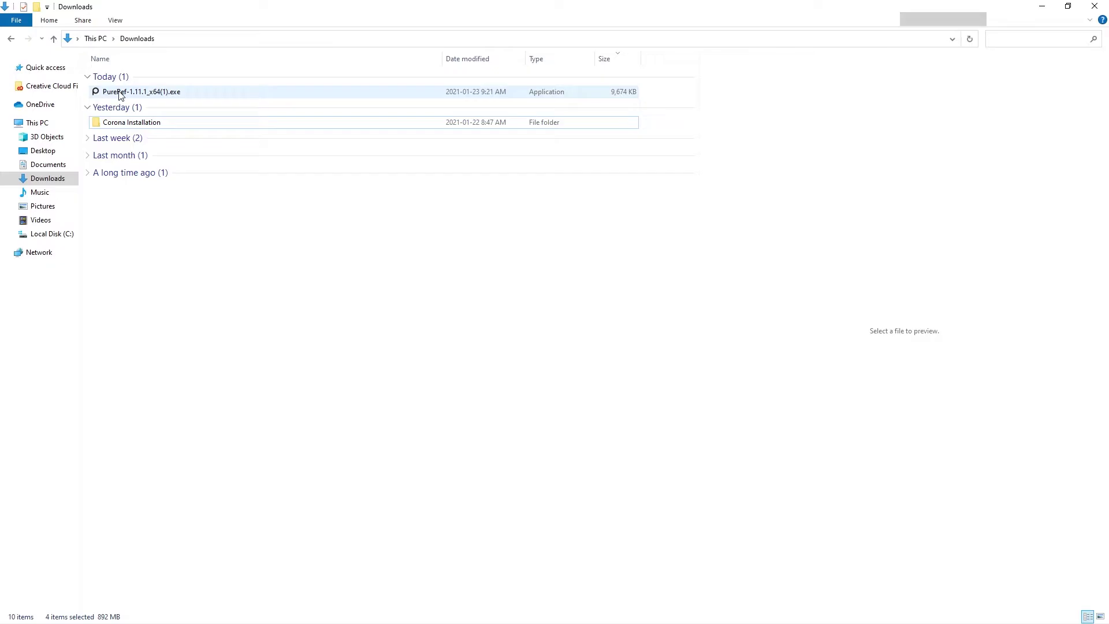
- Run PureRef-1.11.1_x64(1).exe, accept the license, and install to C:\Program Files\PureRef with default components
double_click(119, 92)
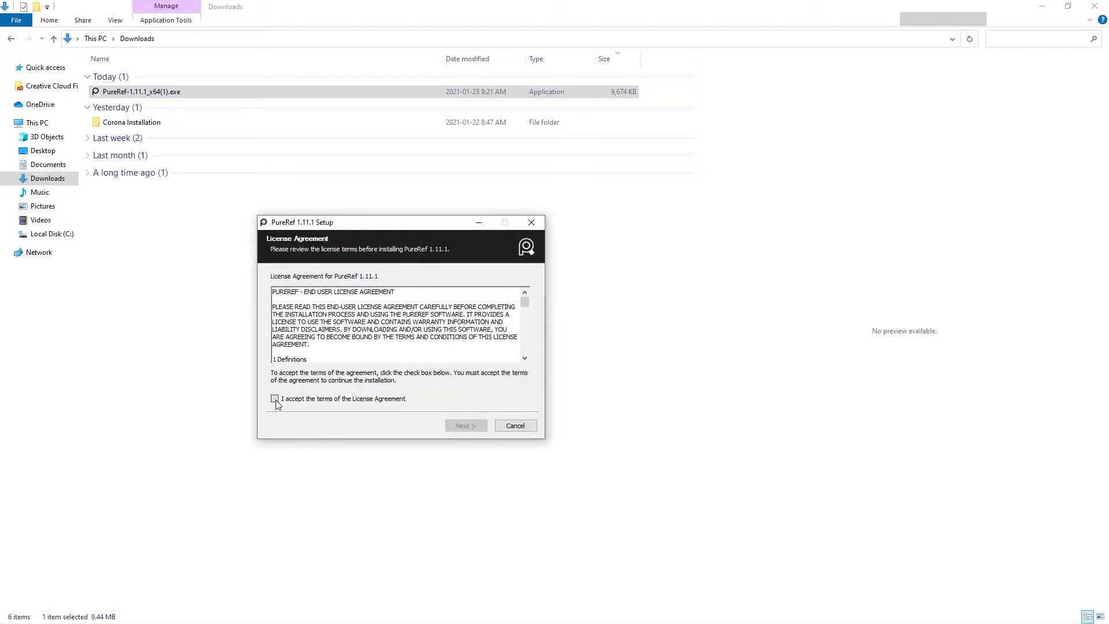
left_click(275, 399)
left_click(465, 425)
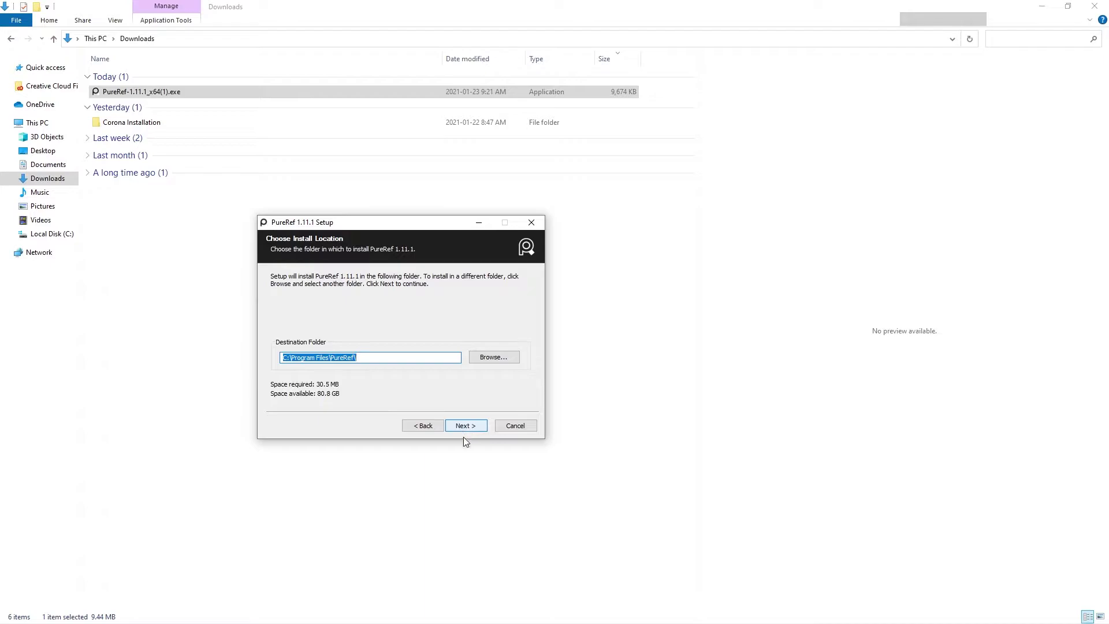
left_click(464, 427)
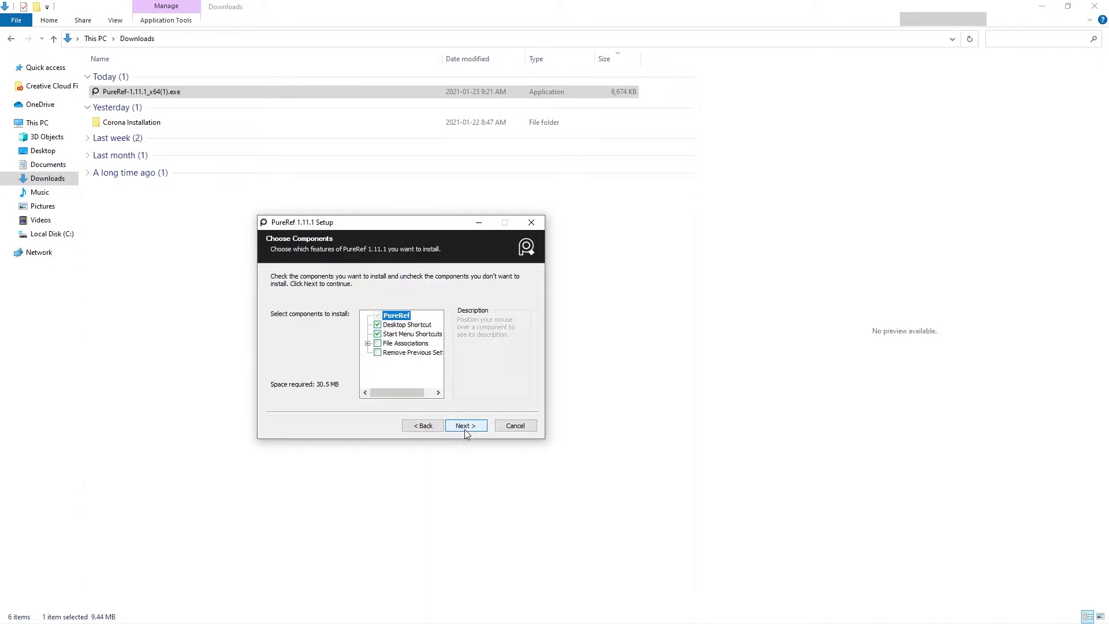
left_click(466, 428)
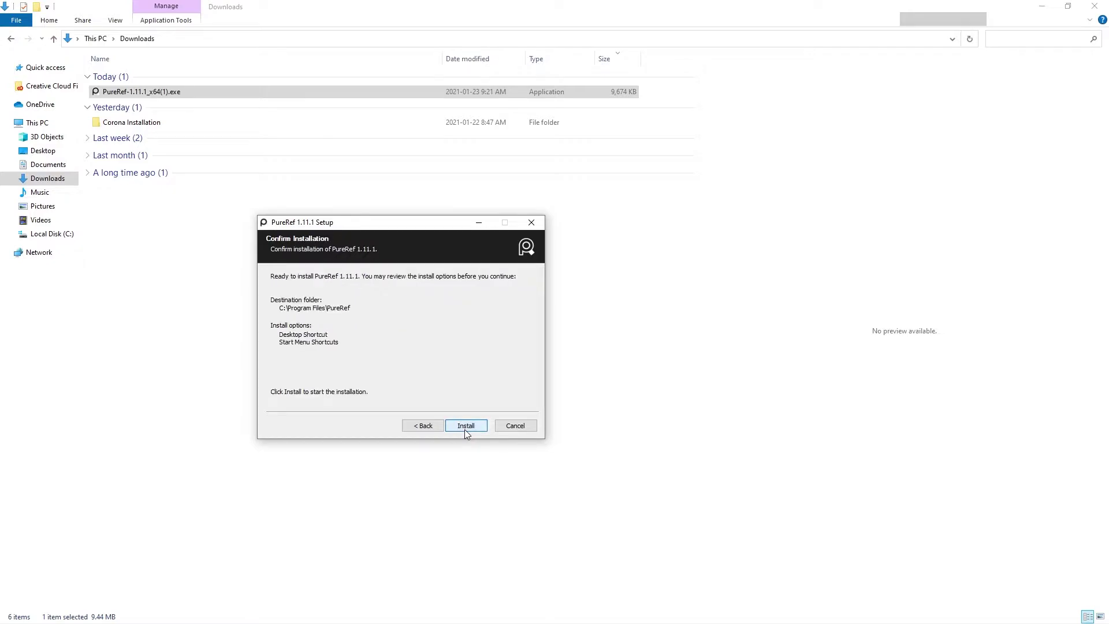
left_click(465, 426)
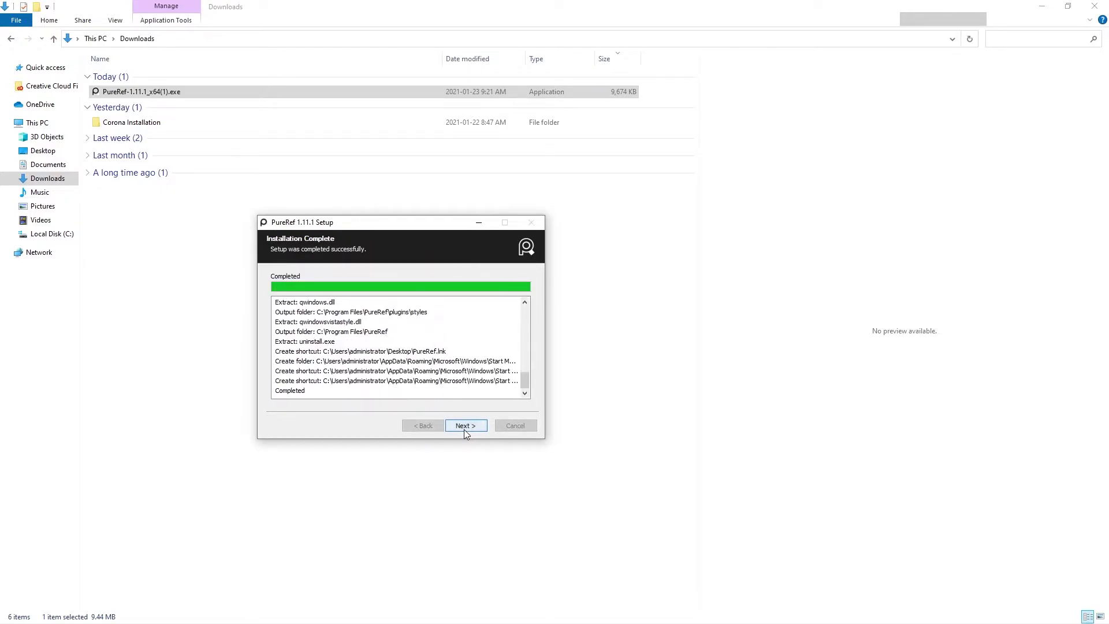
left_click(464, 427)
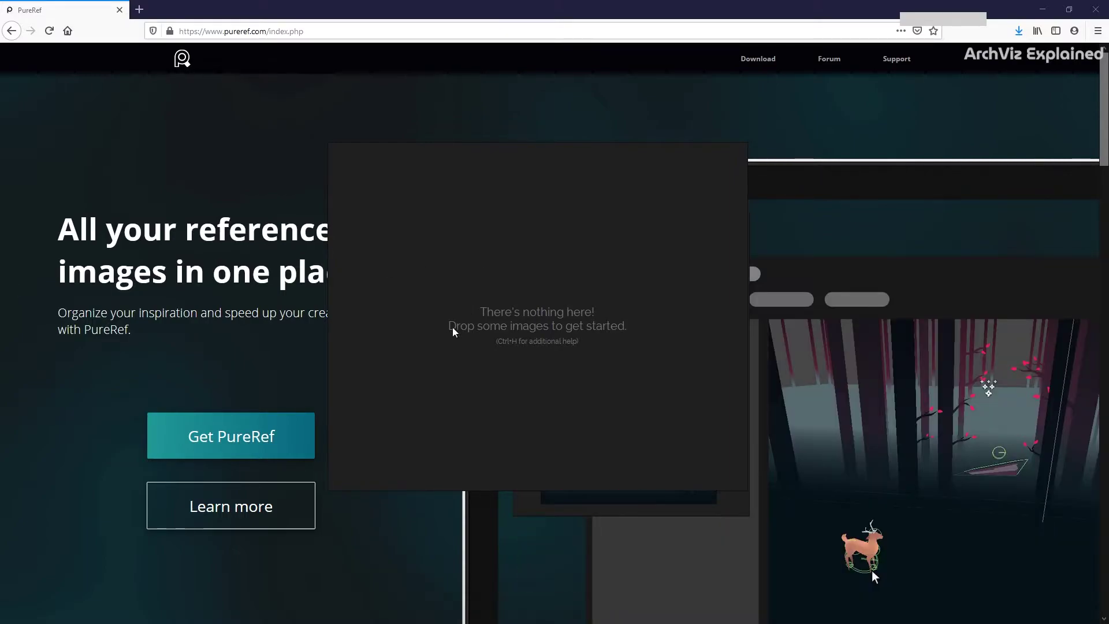
right_click(521, 291)
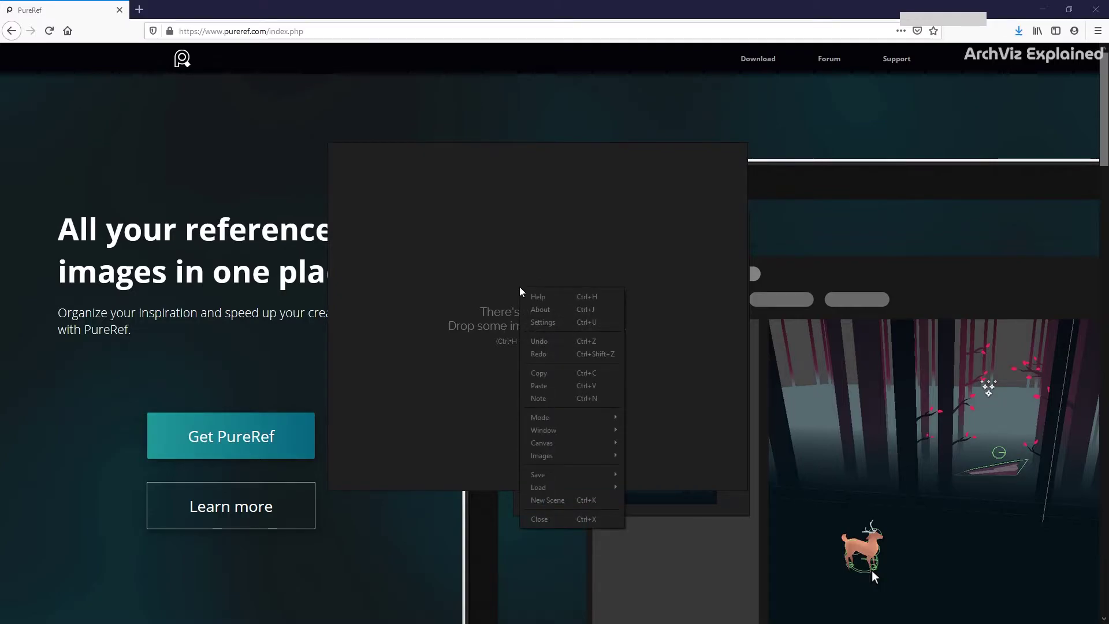
left_click(540, 322)
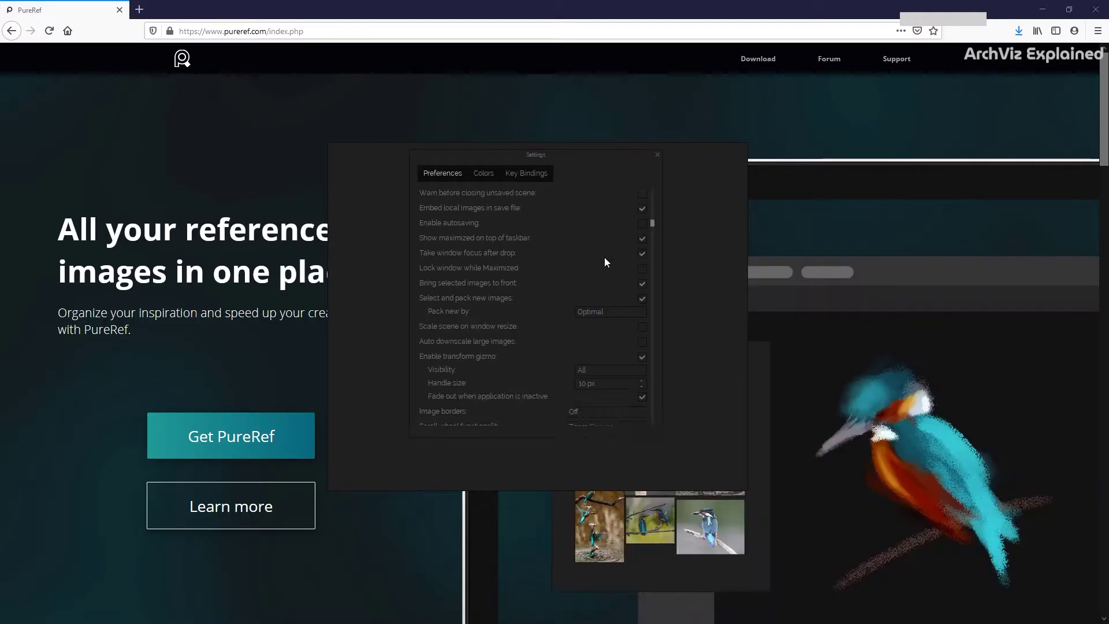
scroll(604, 258, "down", 2)
left_click(576, 341)
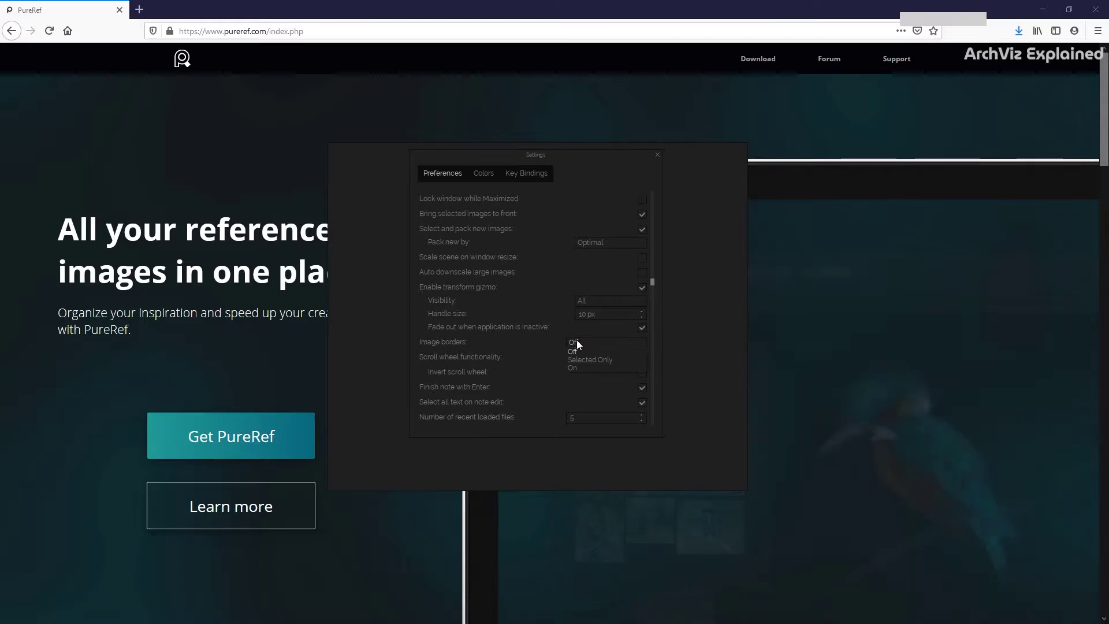
left_click(571, 350)
scroll(563, 351, "down", 4)
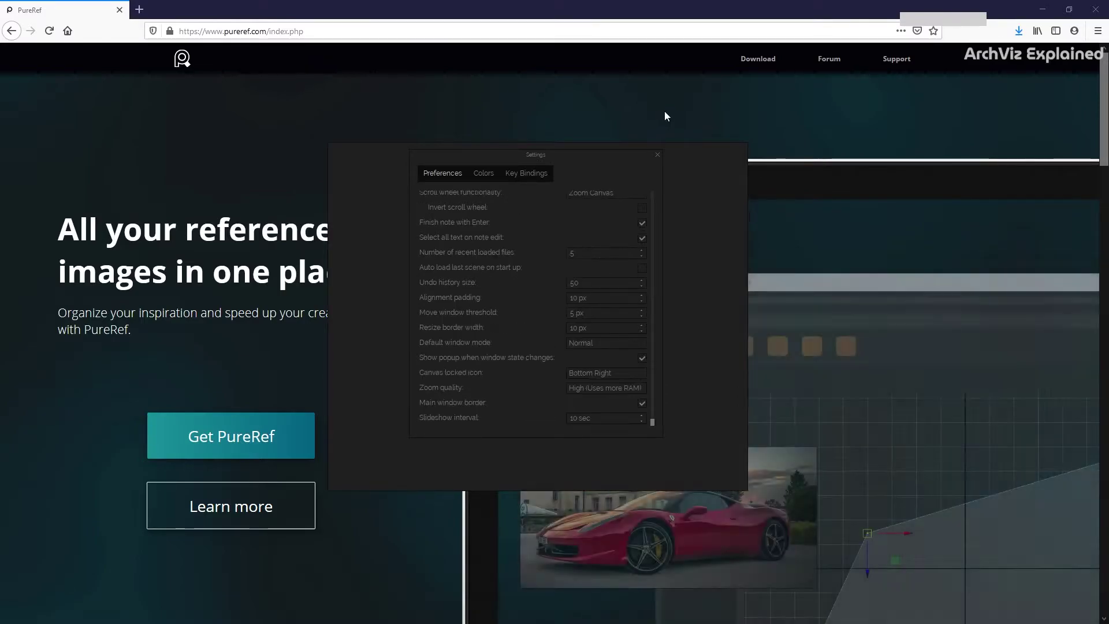
- Close the settings and turn on Mode > Always On Top for the empty PureRef canvas
left_click(657, 154)
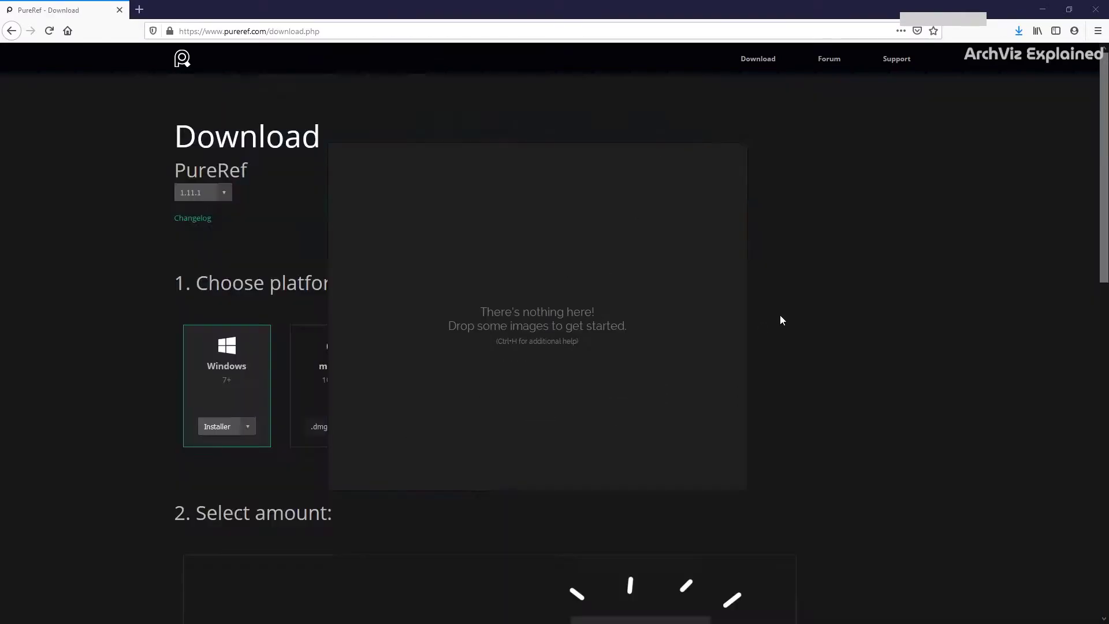
right_click(591, 285)
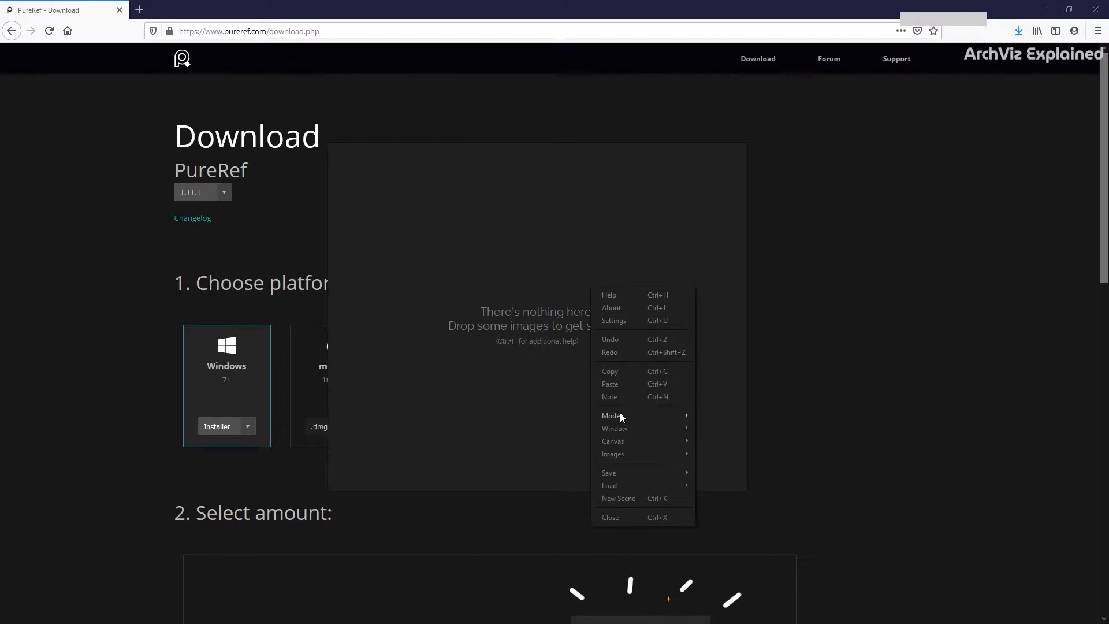
mouse_move(620, 413)
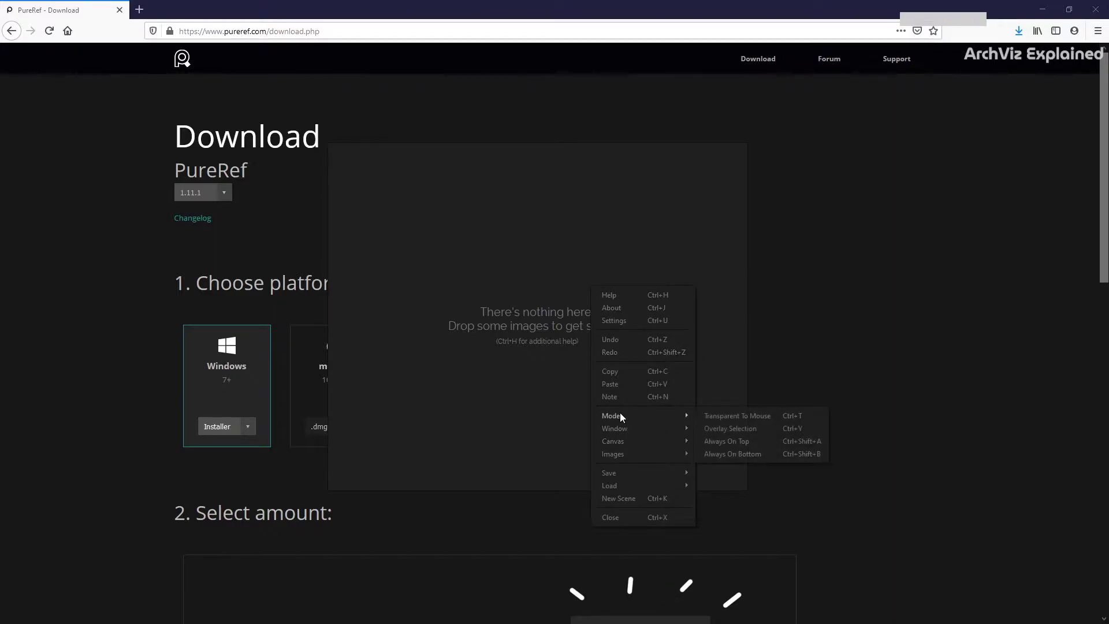
left_click(732, 442)
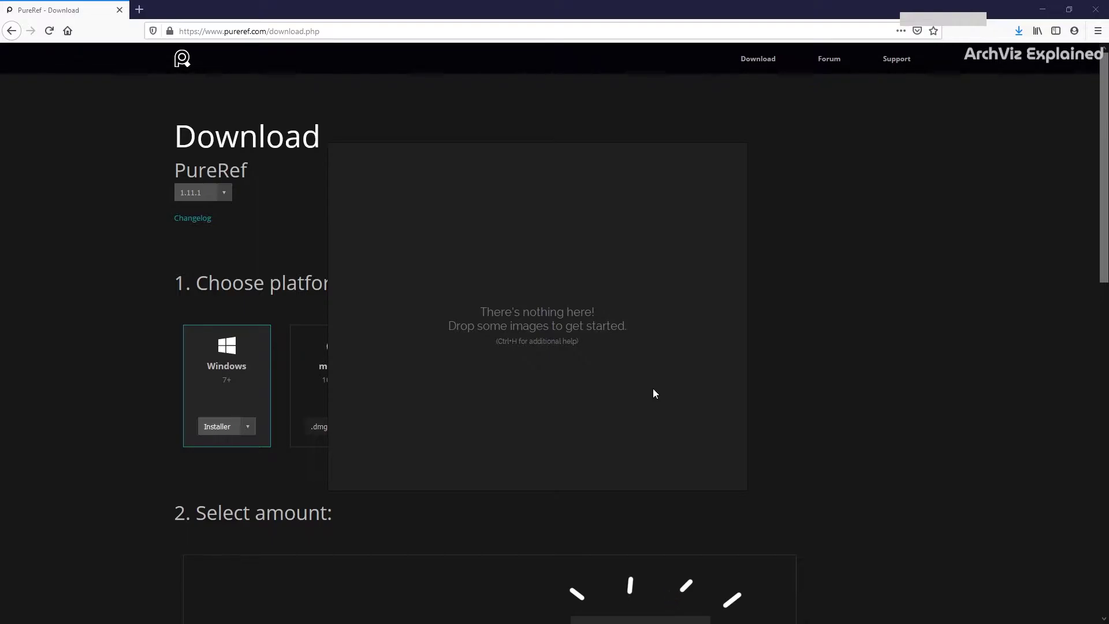
- Reposition the PureRef window, add the black walnut striped image, and toggle Always On Top
left_click_drag(580, 274, 411, 270)
left_click(269, 164)
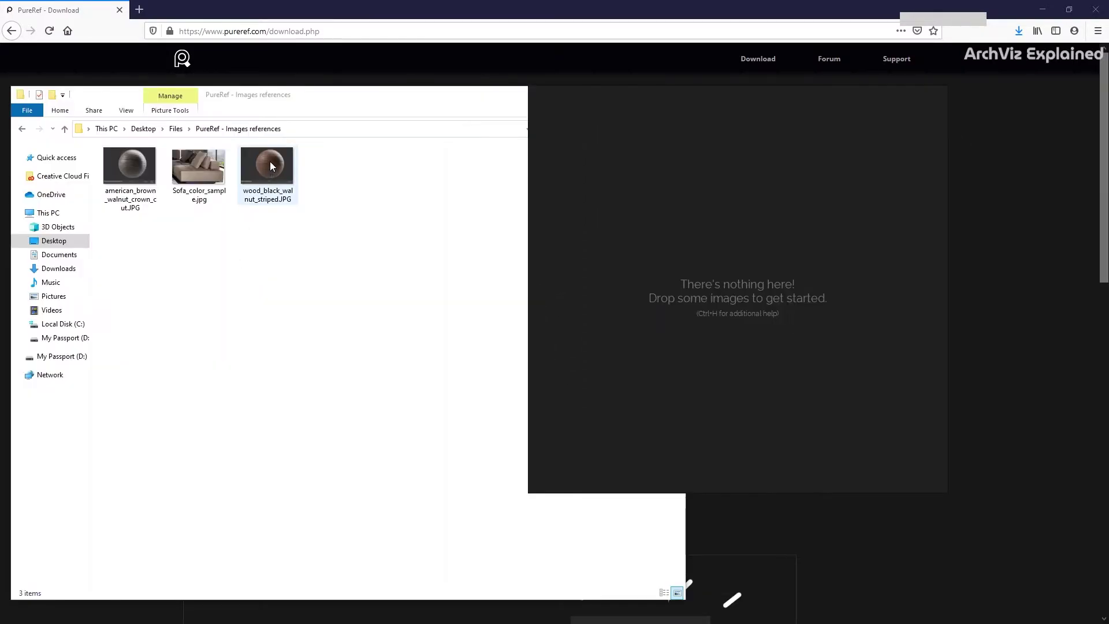
left_click_drag(271, 166, 799, 255)
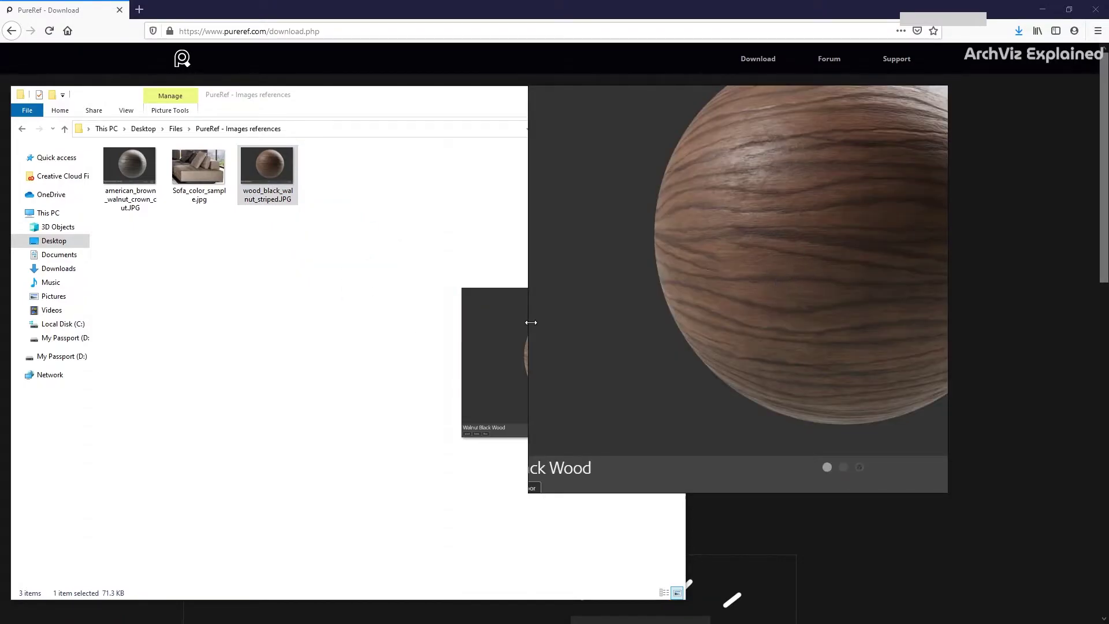
key("ctrl+shift+a")
key("ctrl+z")
left_click_drag(655, 277, 527, 396)
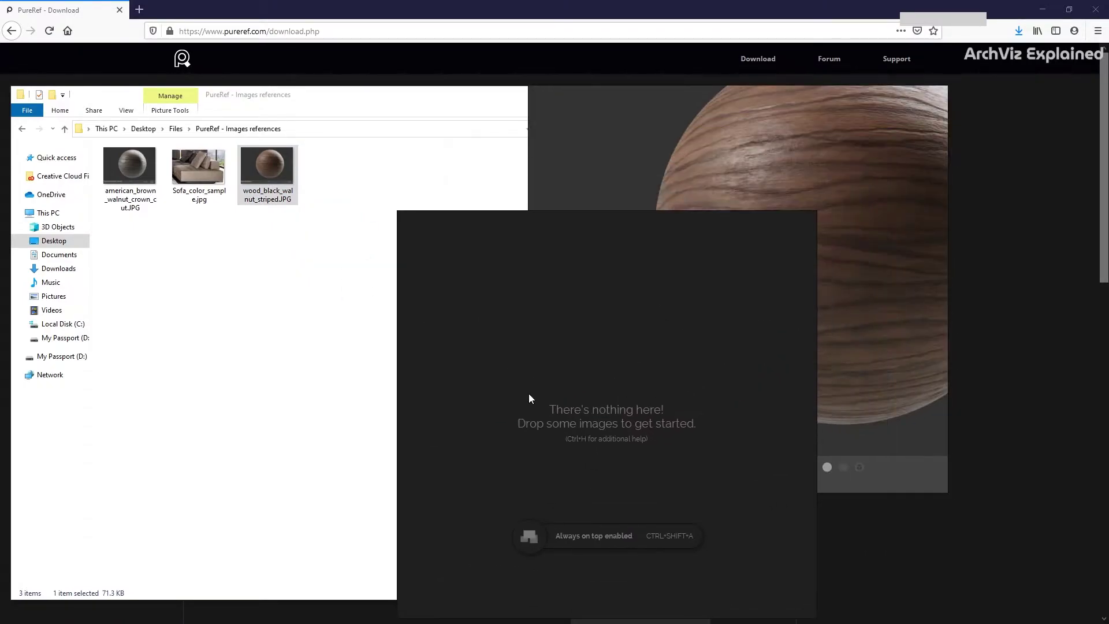
- Add Sofa_color_sample.jpg and the walnut crown cut image, then scale and arrange them
left_click_drag(190, 176, 618, 434)
left_click(130, 173)
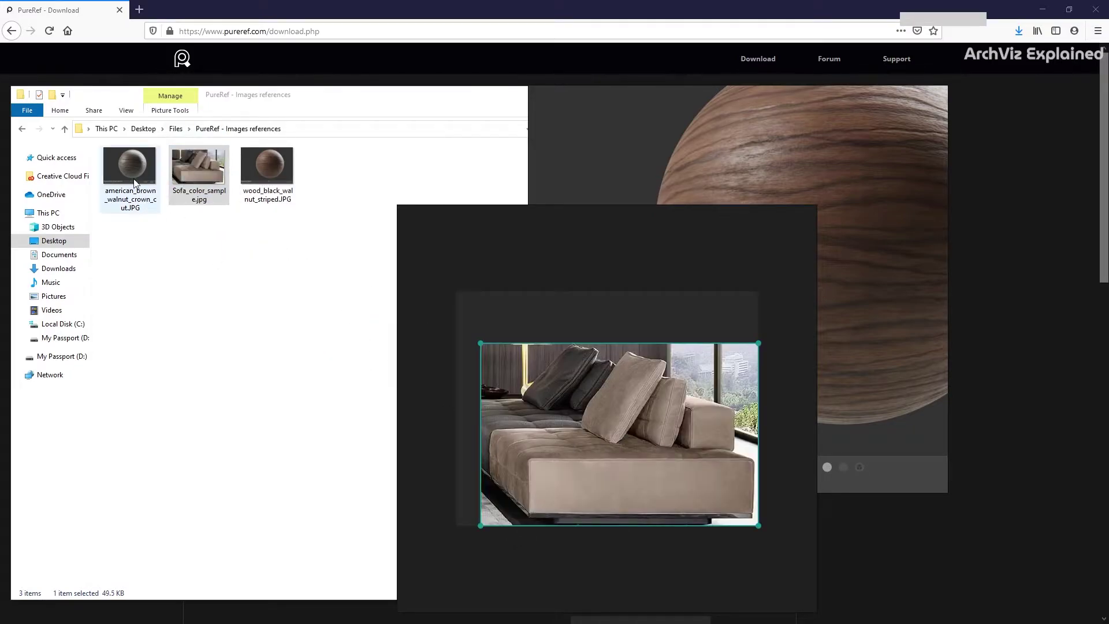
left_click_drag(636, 308, 637, 308)
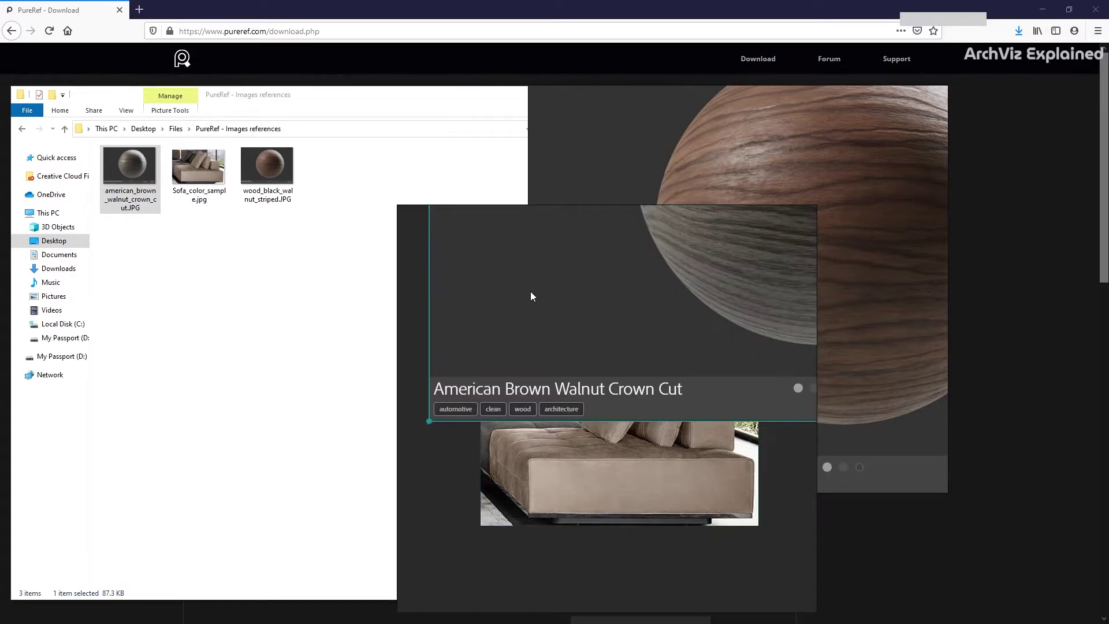
left_click_drag(531, 296, 586, 589)
left_click_drag(504, 264, 706, 404)
left_click_drag(626, 417, 597, 342)
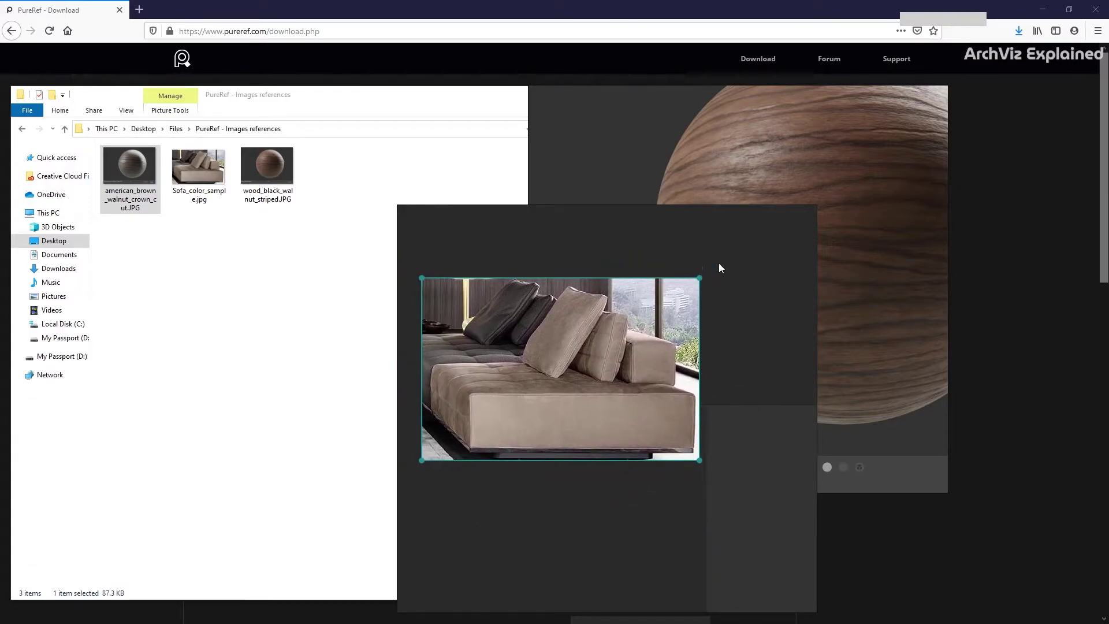
mouse_move(700, 274)
left_mouse_down()
mouse_move(745, 327)
mouse_move(702, 471)
mouse_move(627, 512)
mouse_move(726, 243)
mouse_move(662, 204)
mouse_move(609, 344)
mouse_move(651, 240)
mouse_move(686, 290)
left_mouse_up()
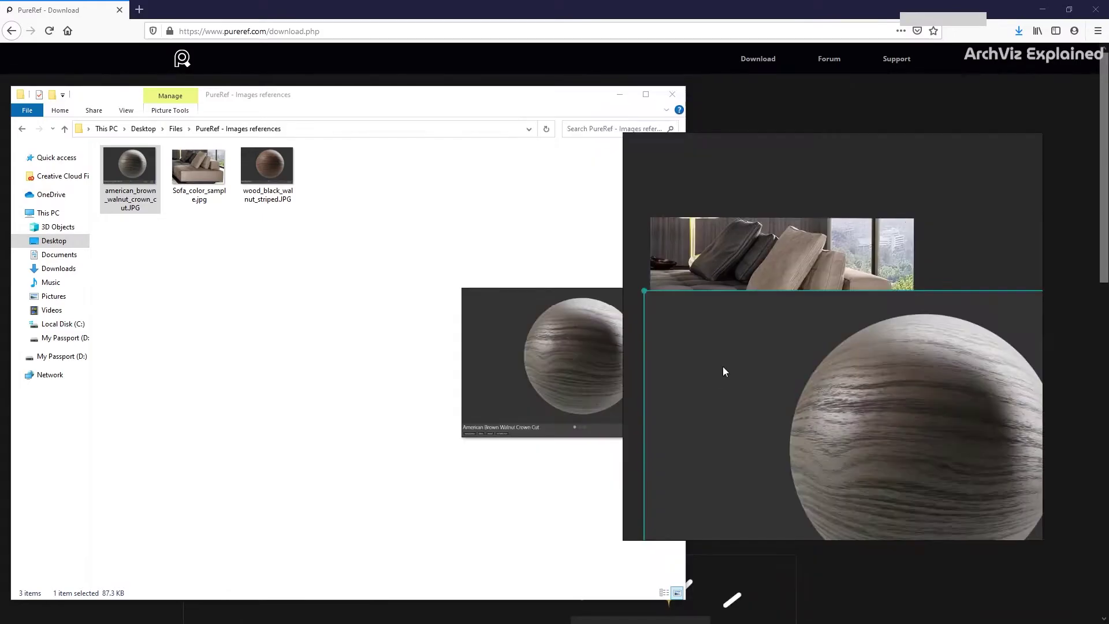
- Maximize the window, move the walnut image upper left, then restore and Resize To Selection
right_click(724, 370)
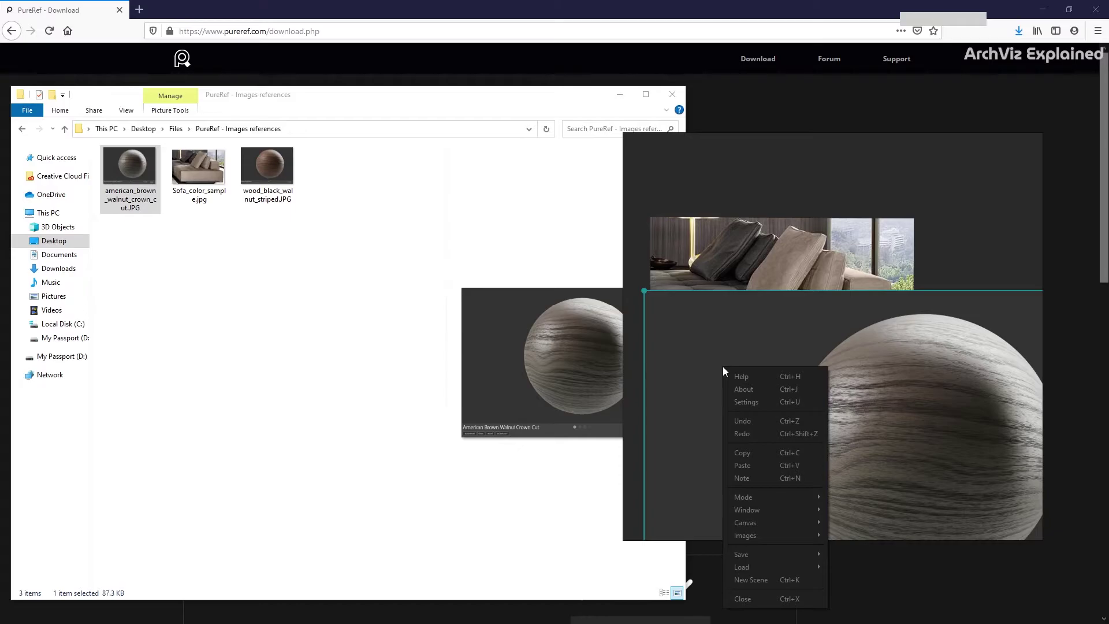
mouse_move(764, 509)
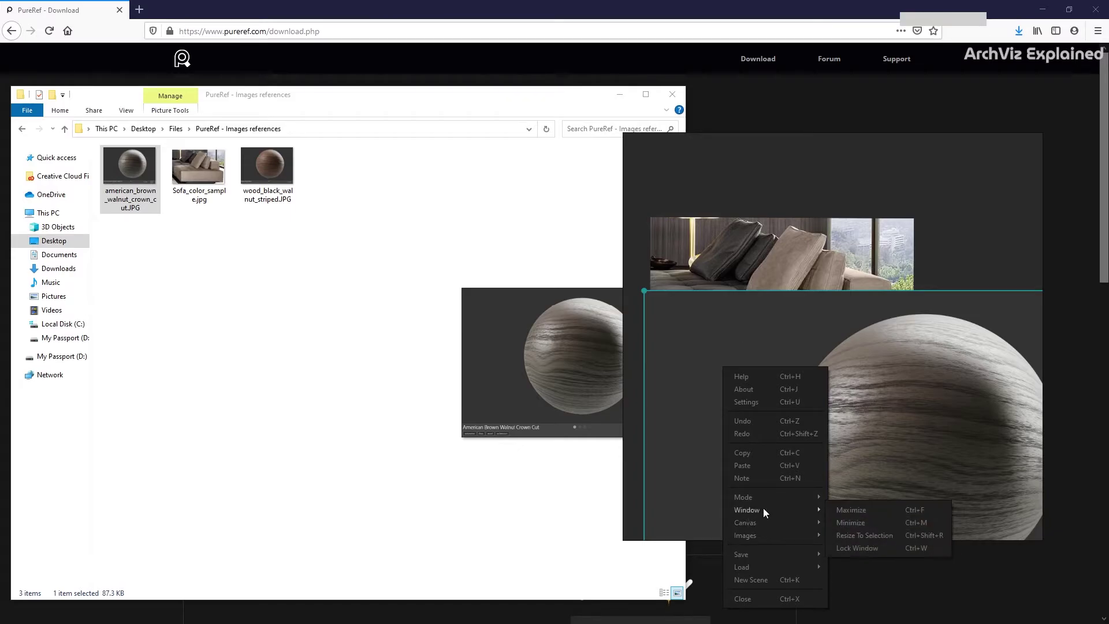
left_click(889, 508)
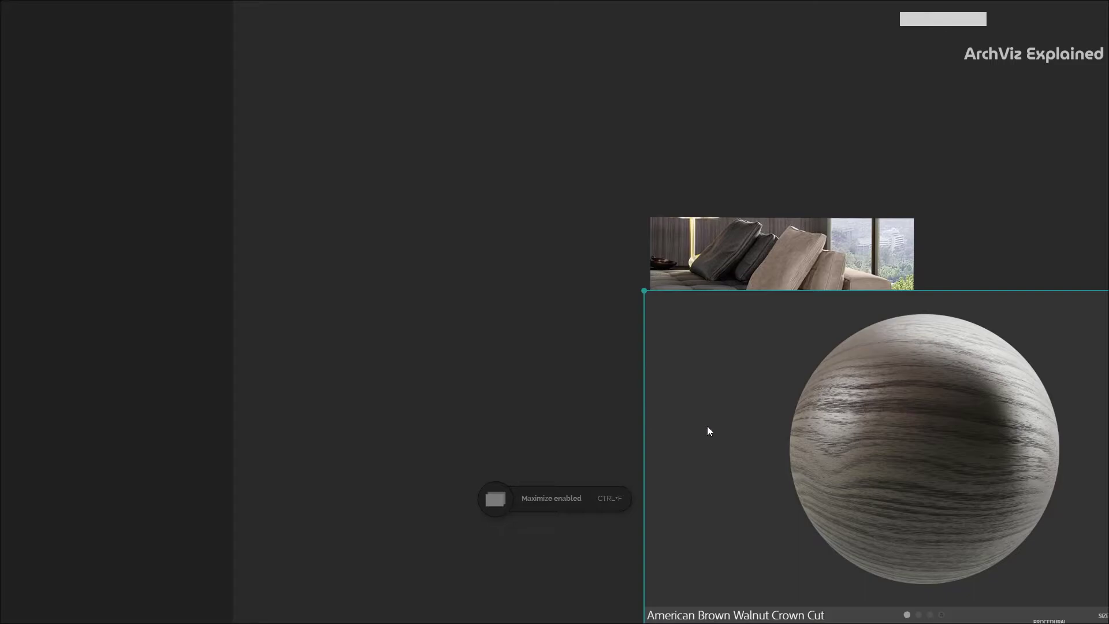
left_click_drag(767, 427, 175, 186)
right_click(658, 197)
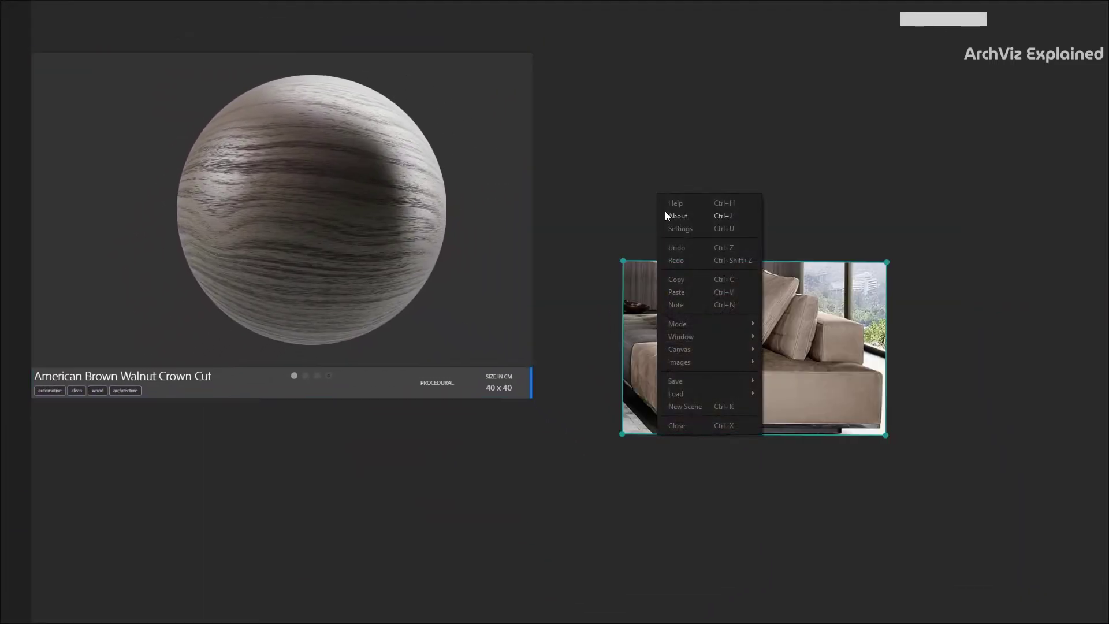
mouse_move(752, 341)
left_click(784, 350)
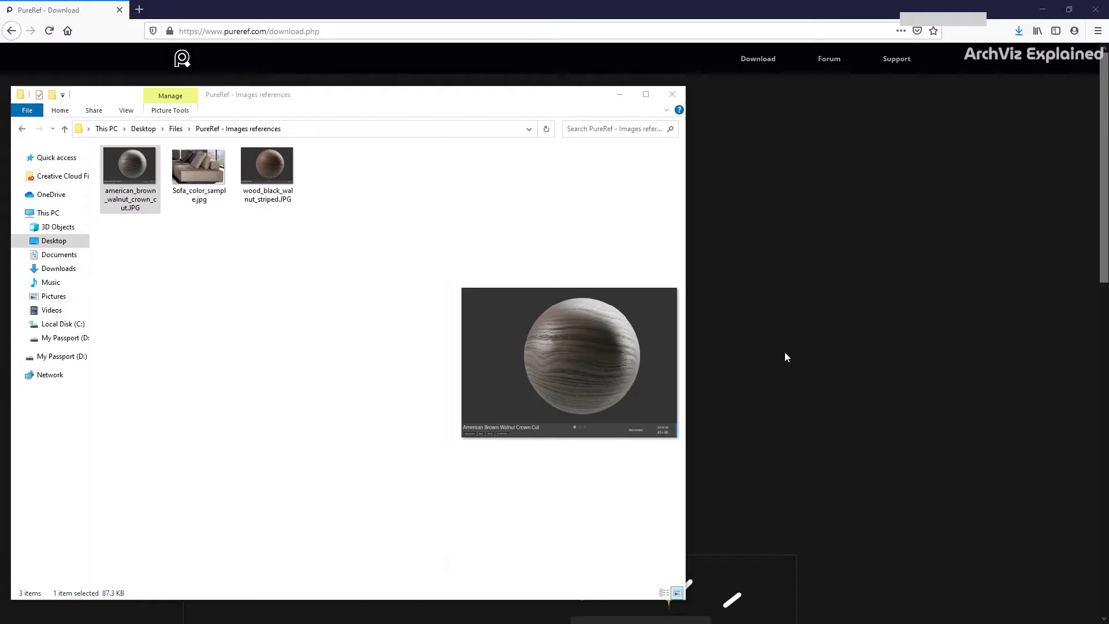
right_click(649, 379)
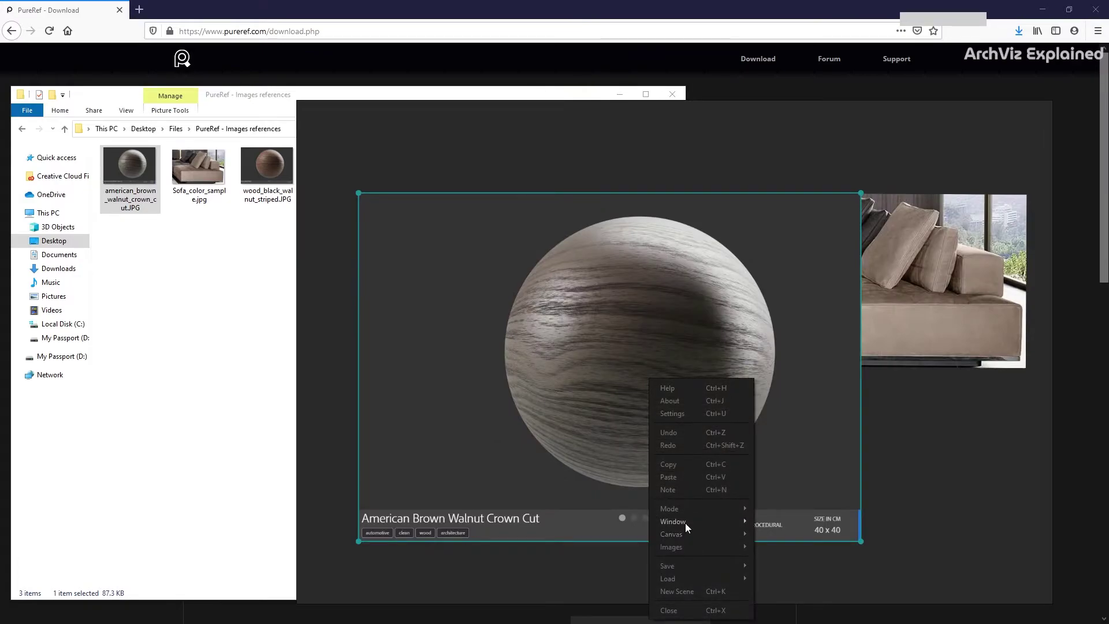
mouse_move(685, 522)
left_click(779, 546)
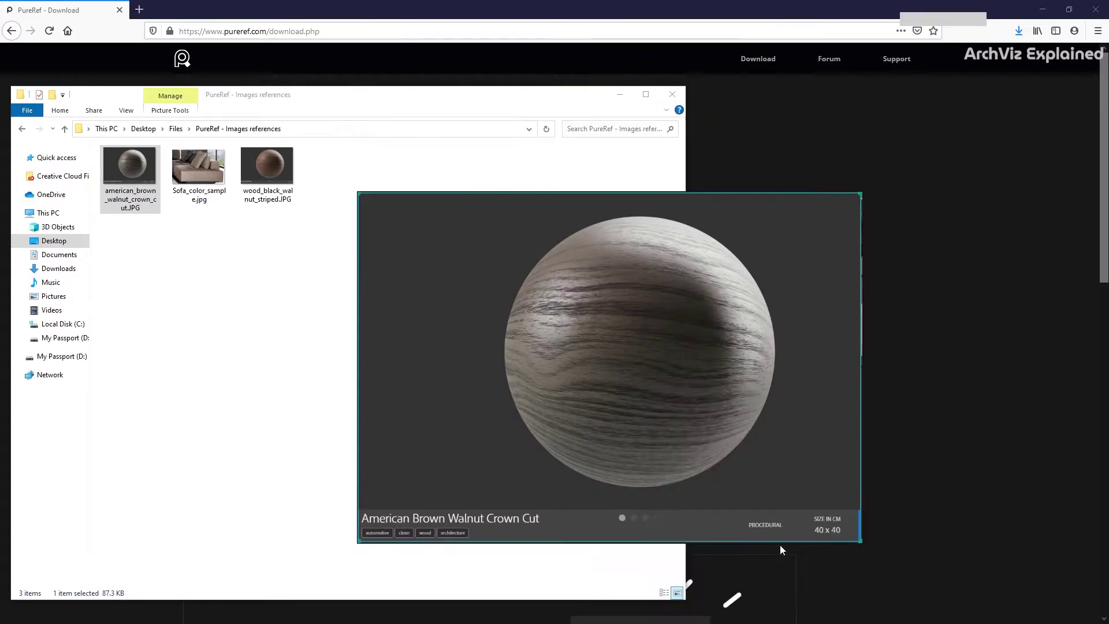
- Lock the window, layer the sofa photo in front of the walnut sphere, then unlock with Ctrl+W
right_click(677, 379)
mouse_move(693, 522)
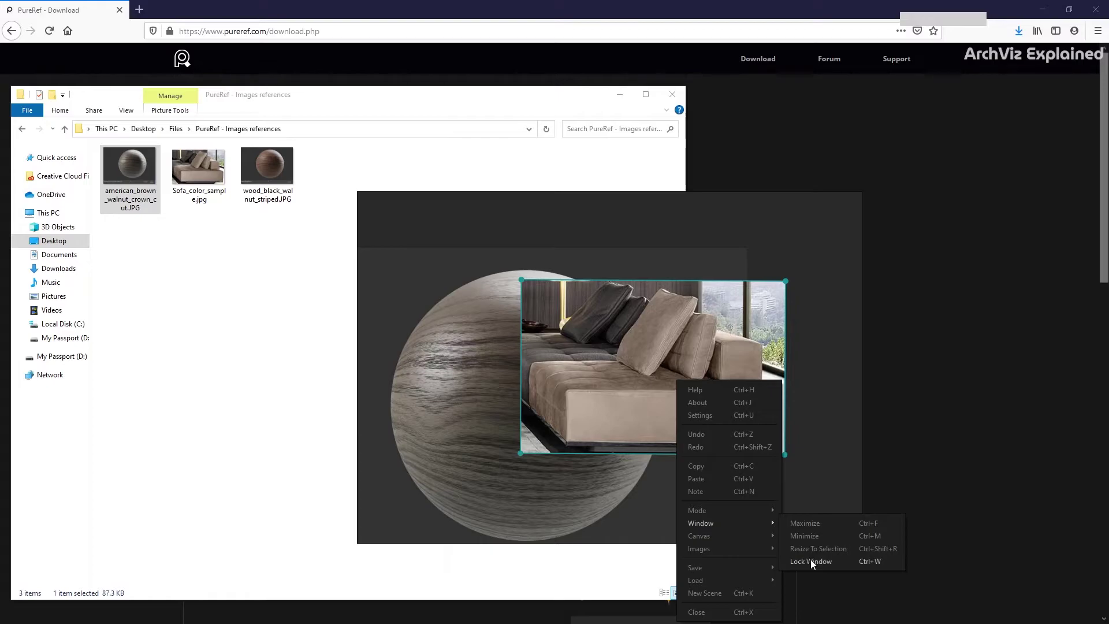
left_click(809, 559)
left_click(714, 499)
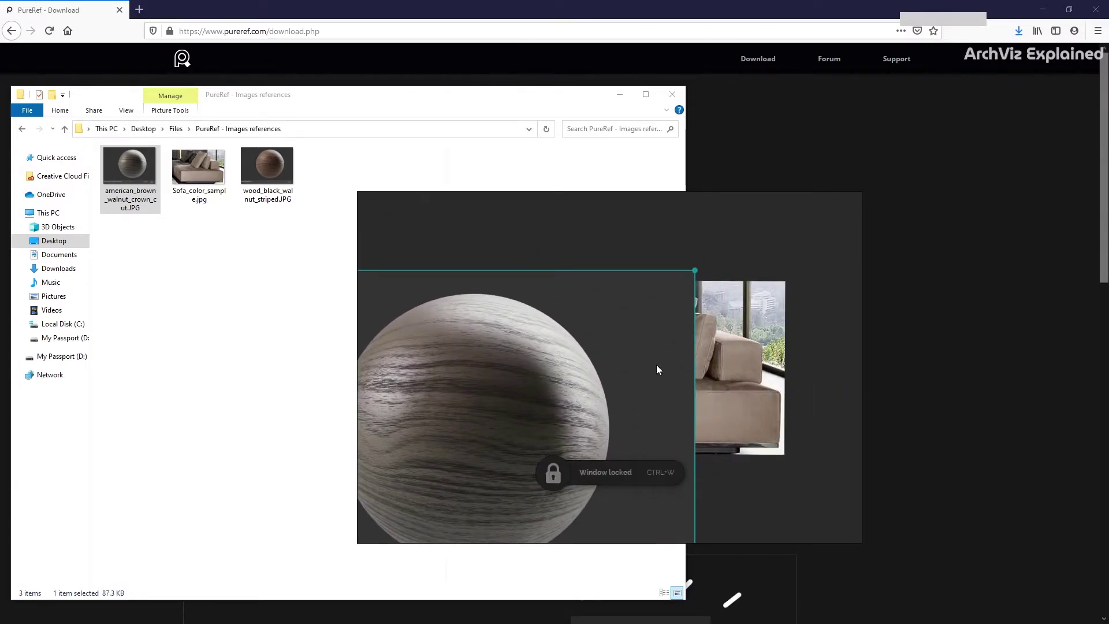
left_click_drag(569, 346, 636, 448)
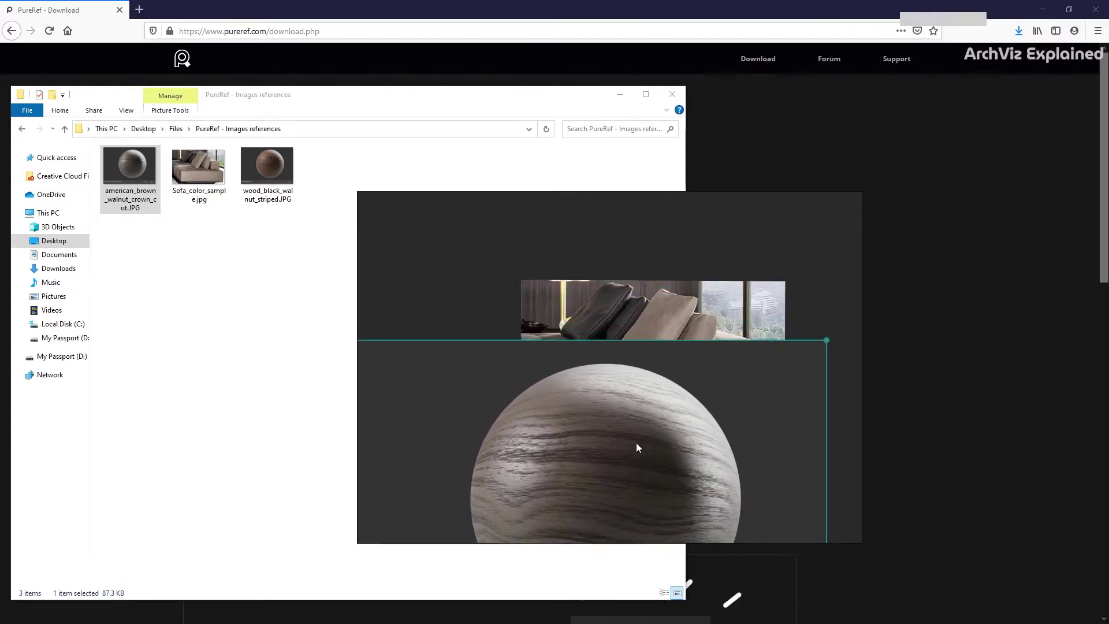
left_click(723, 325)
left_click_drag(723, 325, 673, 271)
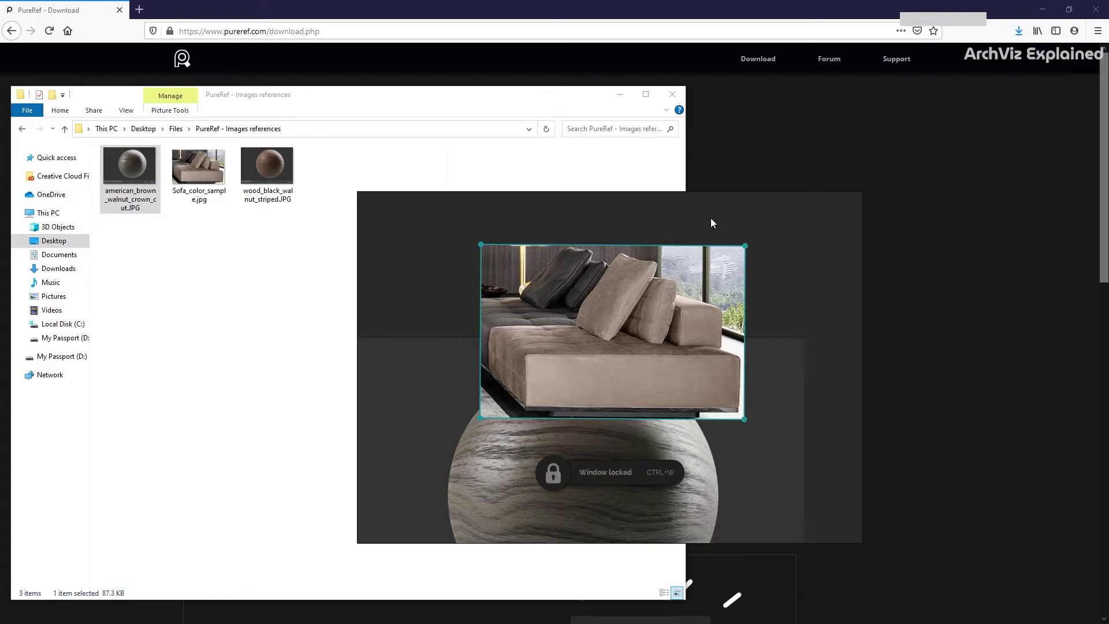
key("ctrl+w")
right_click(754, 236)
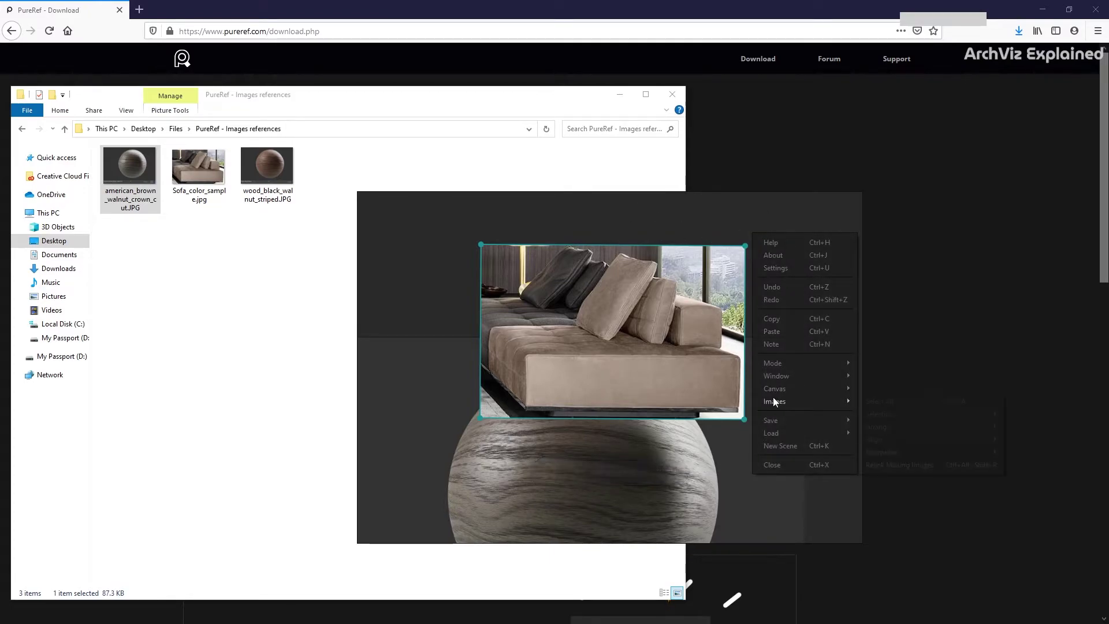
- Select all images, move them together, and arrange them with bottom alignment and stacking
mouse_move(773, 398)
left_click(902, 405)
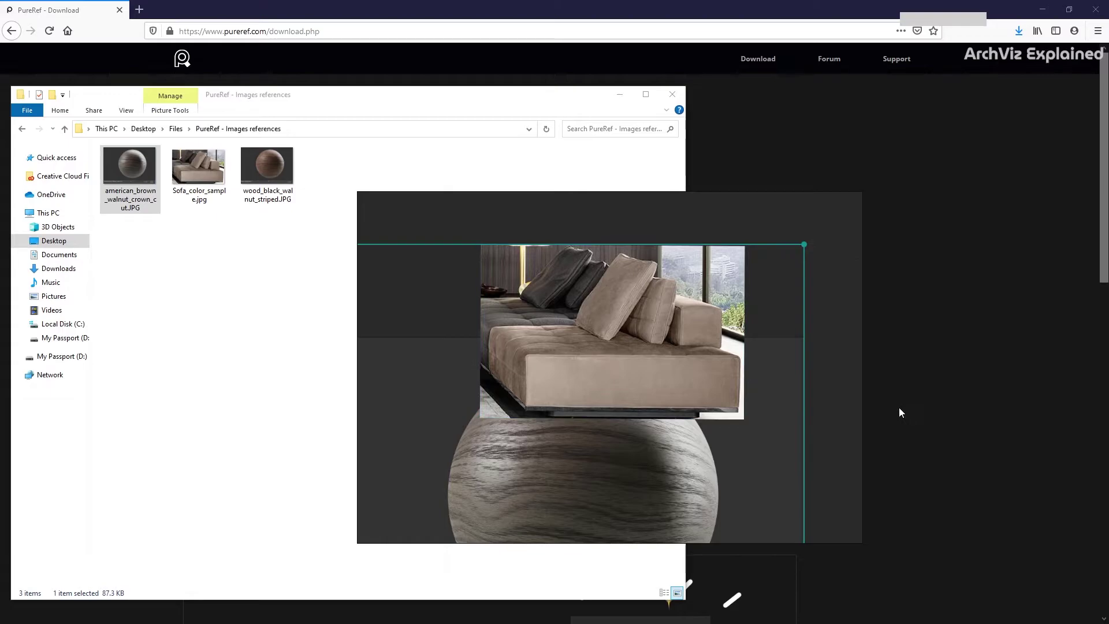
left_click_drag(779, 425, 763, 450)
key("ctrl+p")
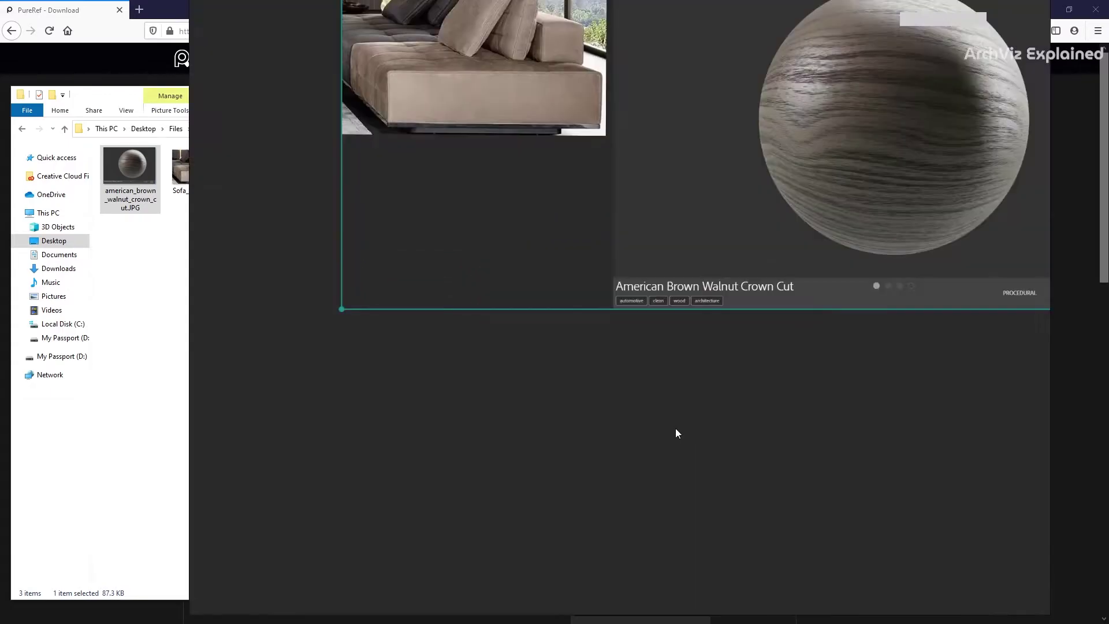
right_click(667, 428)
mouse_move(694, 353)
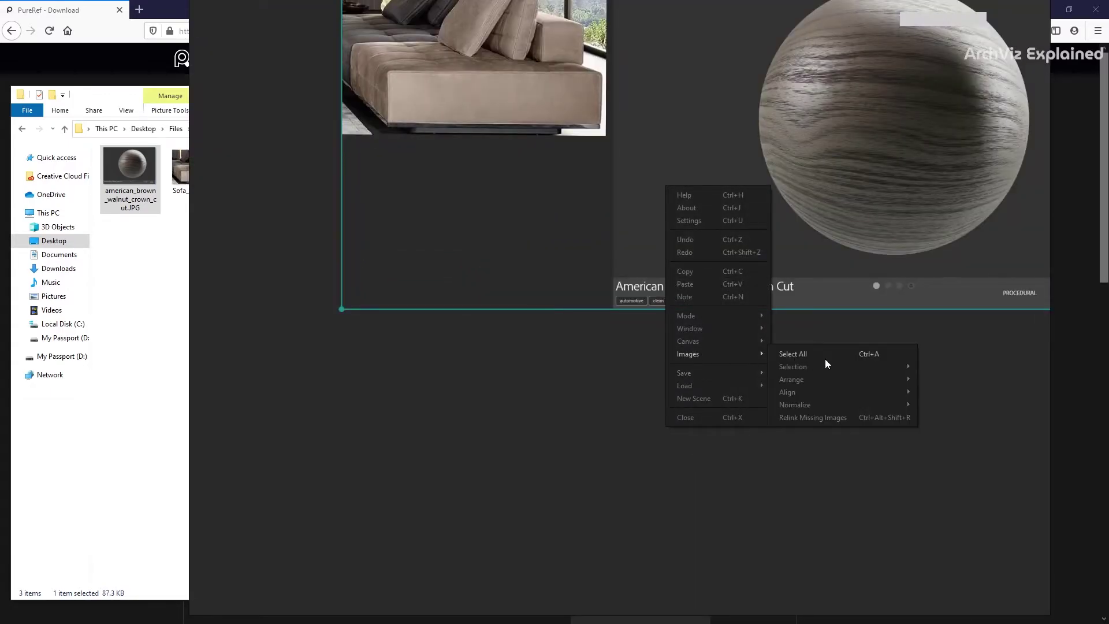
mouse_move(797, 393)
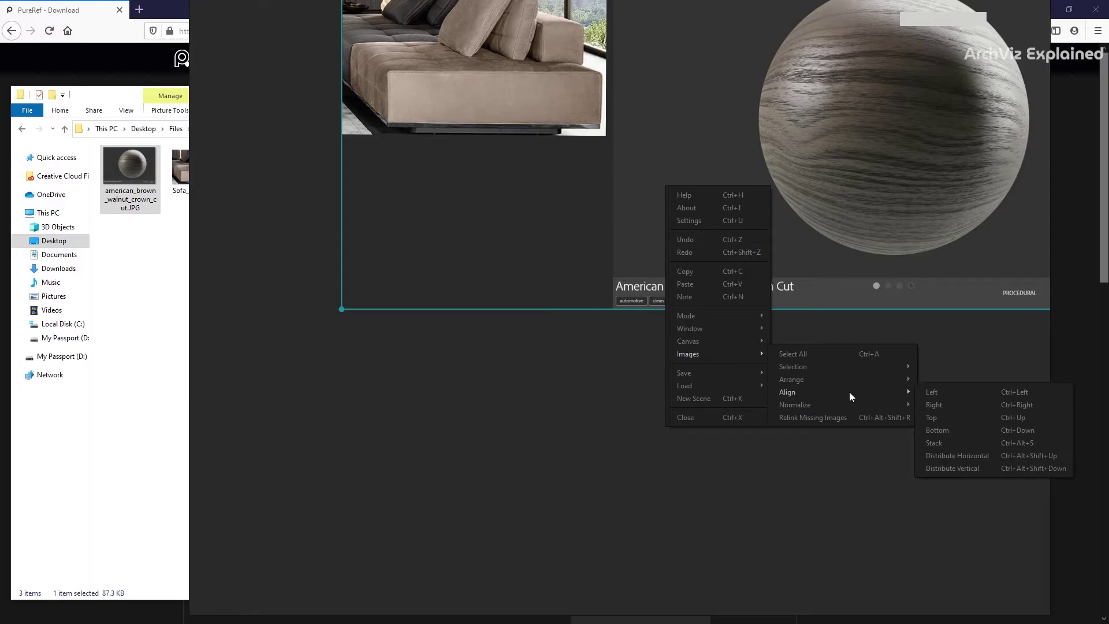
left_click(930, 430)
right_click(615, 450)
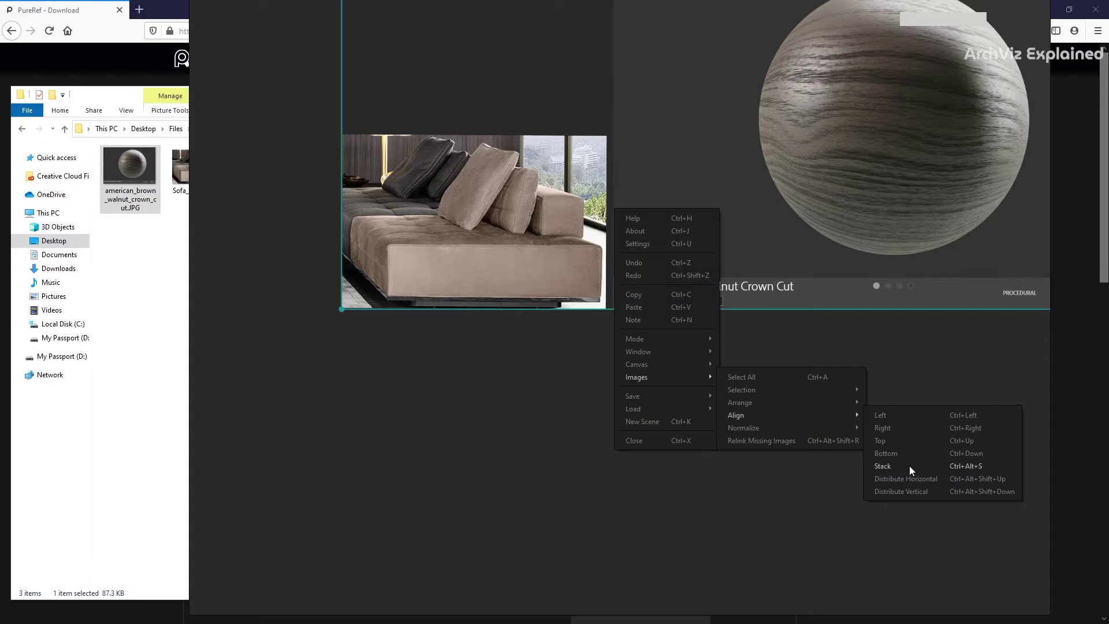
left_click(908, 465)
- Normalize both images by scale, then by Images > Normalize > Width
right_click(565, 191)
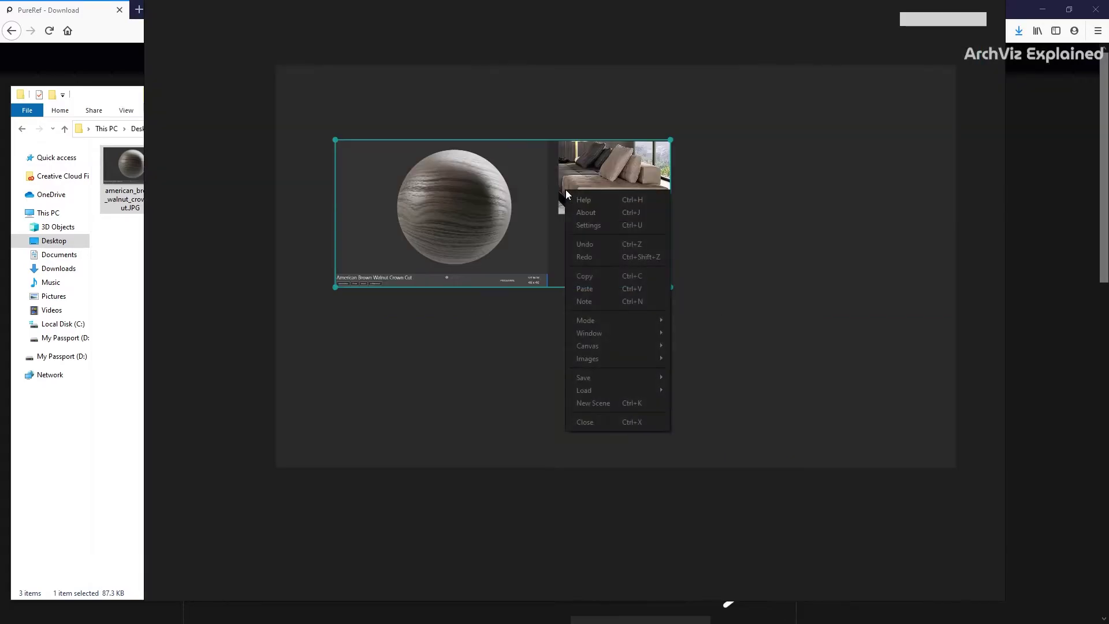
mouse_move(602, 363)
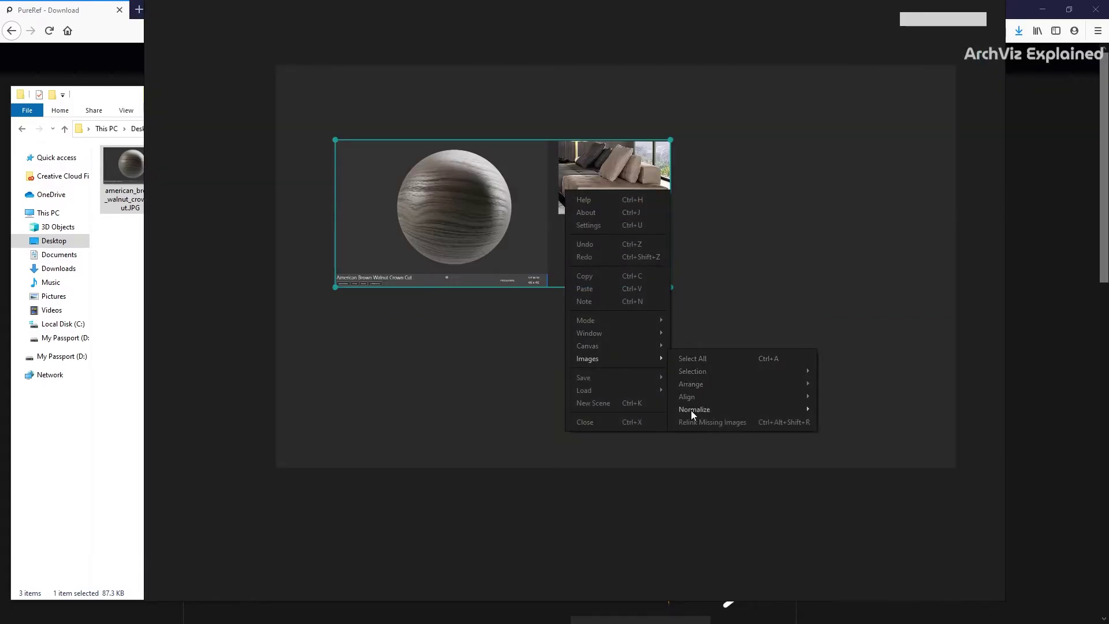
mouse_move(693, 410)
left_click(853, 407)
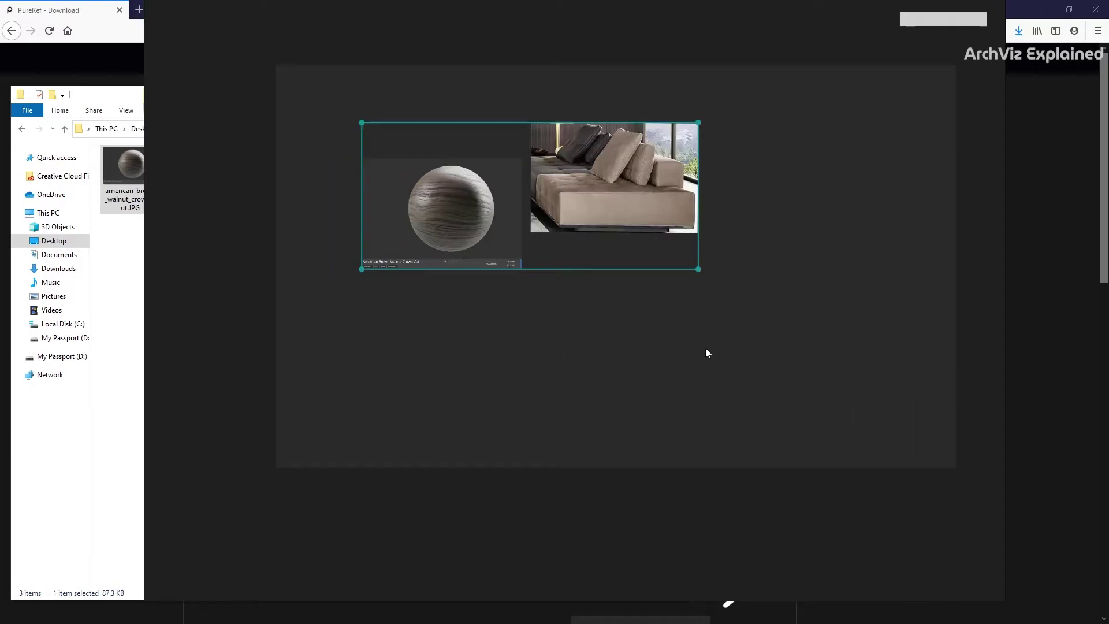
right_click(601, 214)
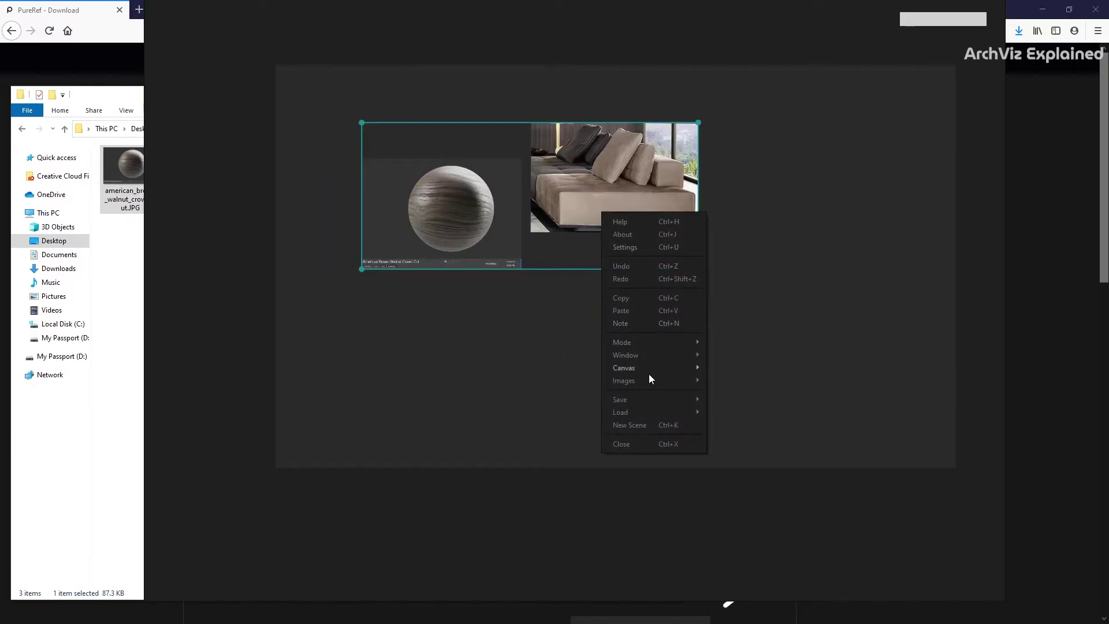
mouse_move(644, 380)
mouse_move(744, 430)
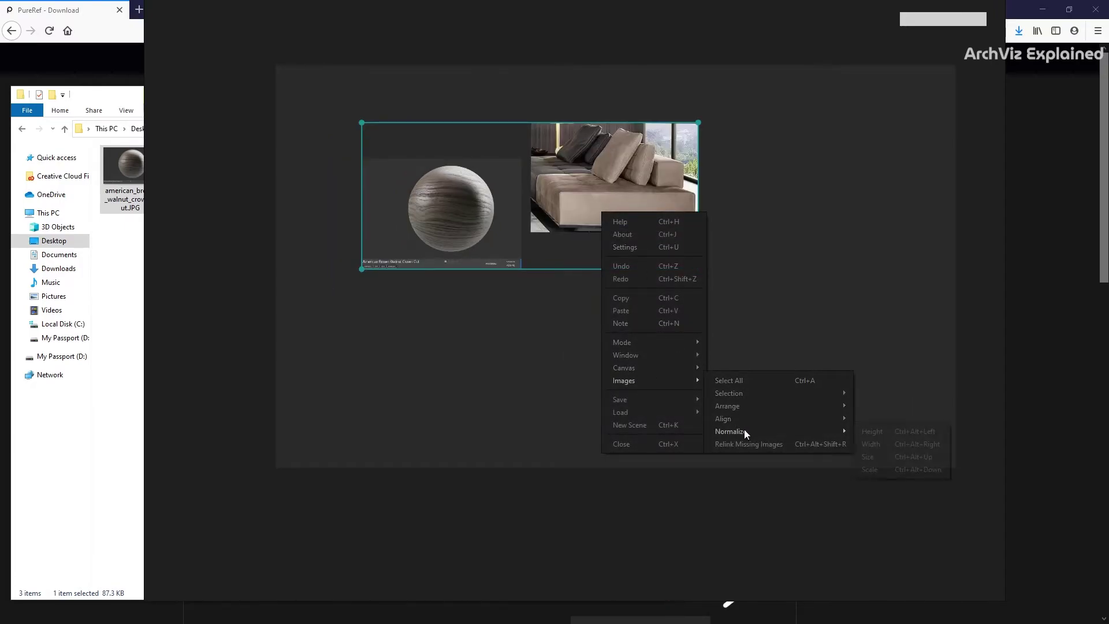
left_click(890, 448)
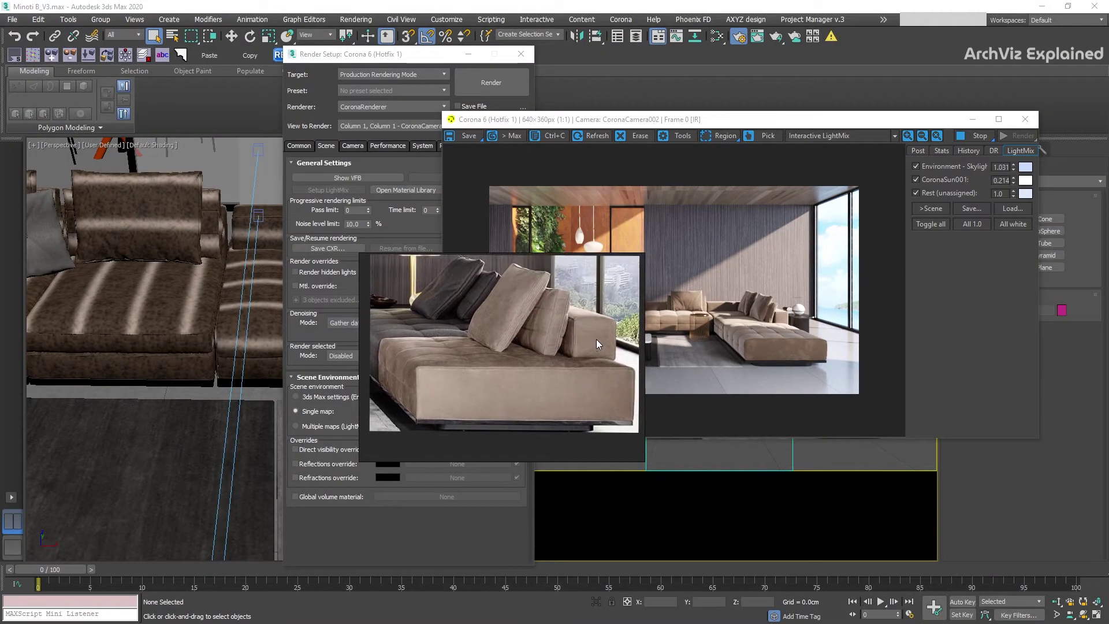
- Enlarge the sofa close-up over the Corona render and open the Slate Material Editor with M
left_click_drag(366, 477, 447, 430)
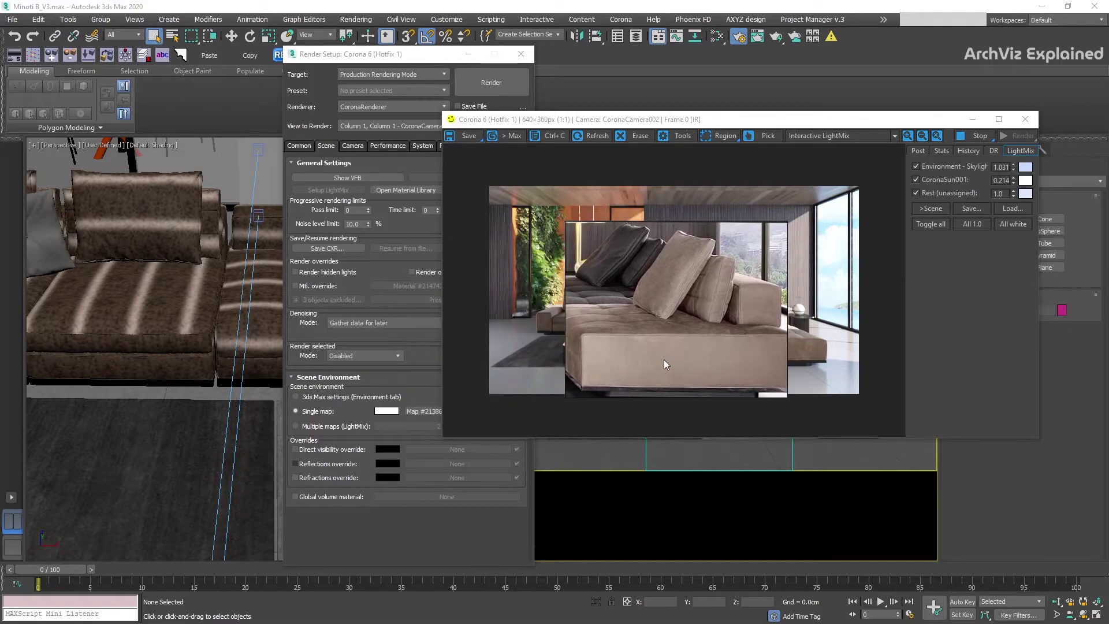
left_click_drag(693, 119, 730, 105)
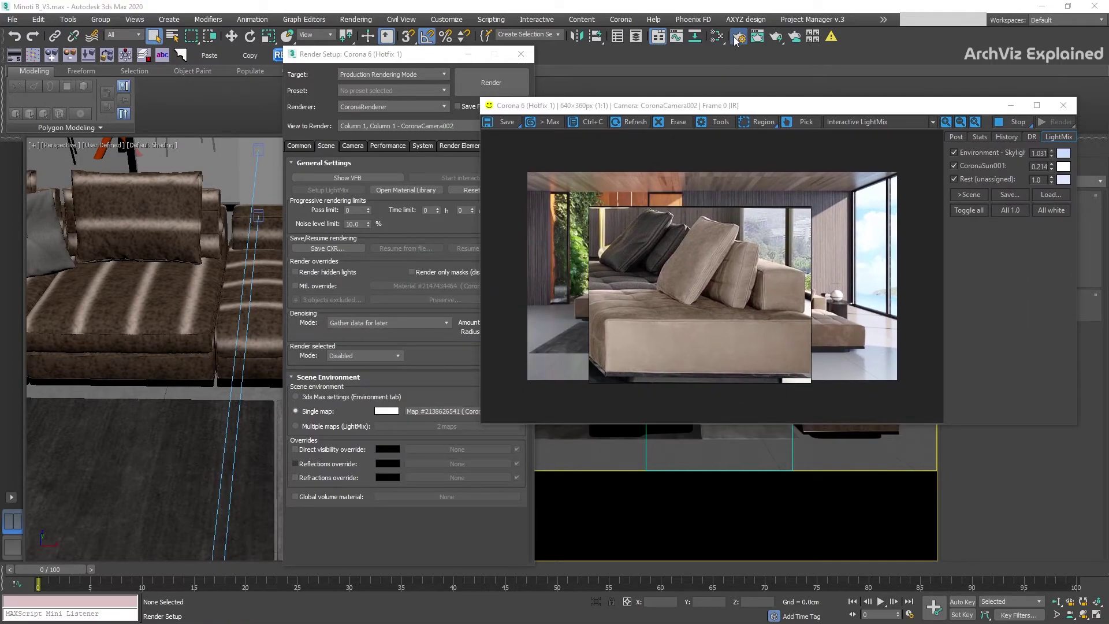
left_click(737, 37)
key("m")
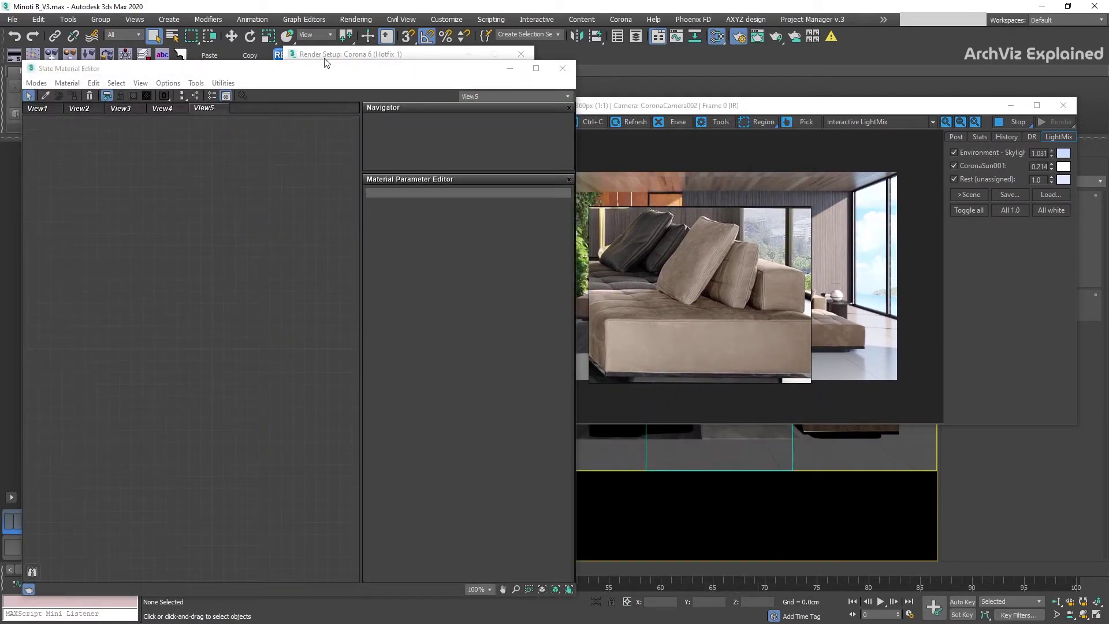
- Arrange the editor and render windows, then eyedrop the sofa's material from the viewport
left_click_drag(300, 72, 306, 60)
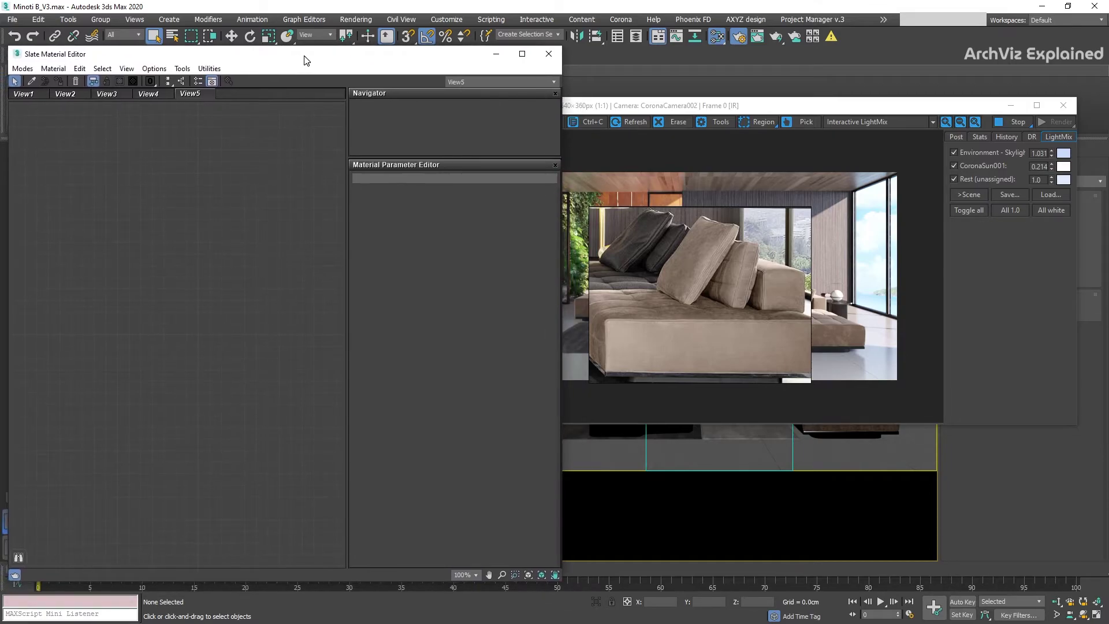
left_click_drag(716, 106, 749, 76)
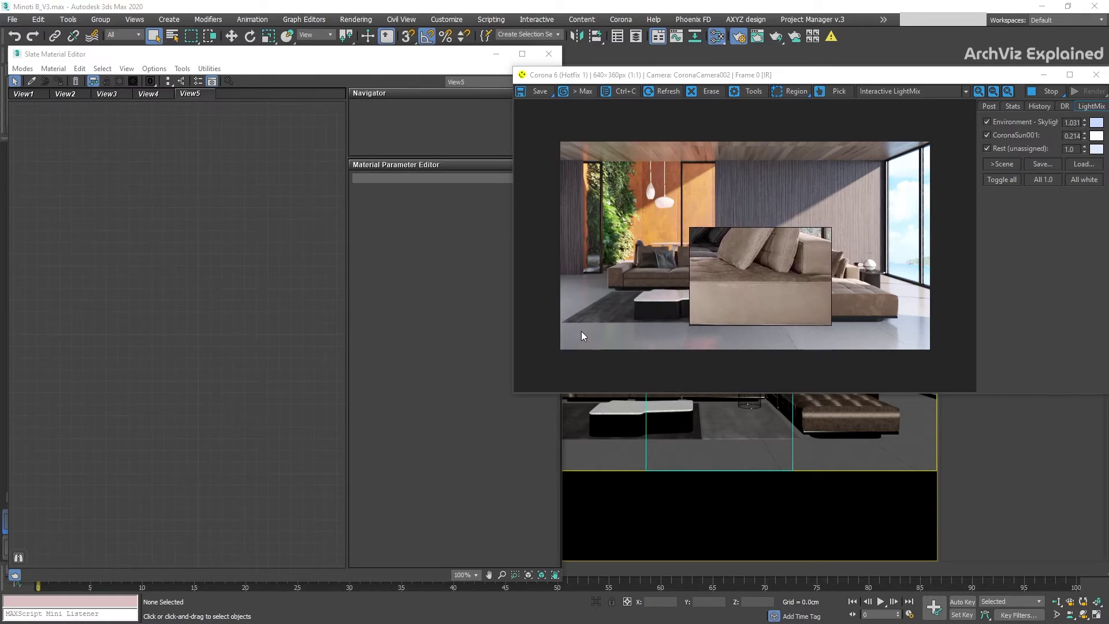
left_click(32, 80)
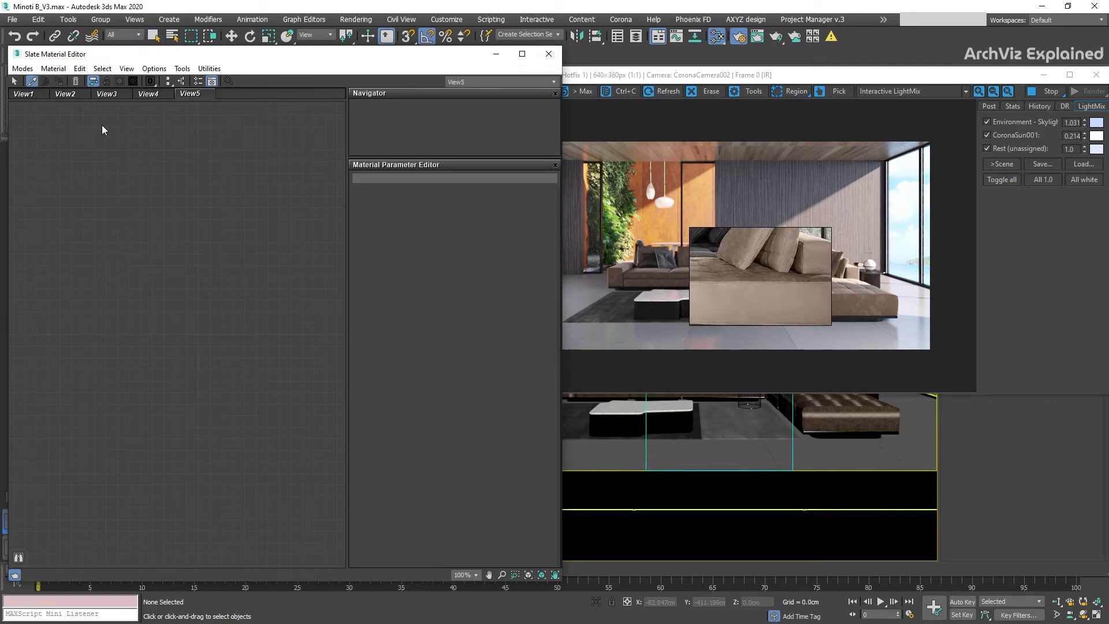
left_click(848, 410)
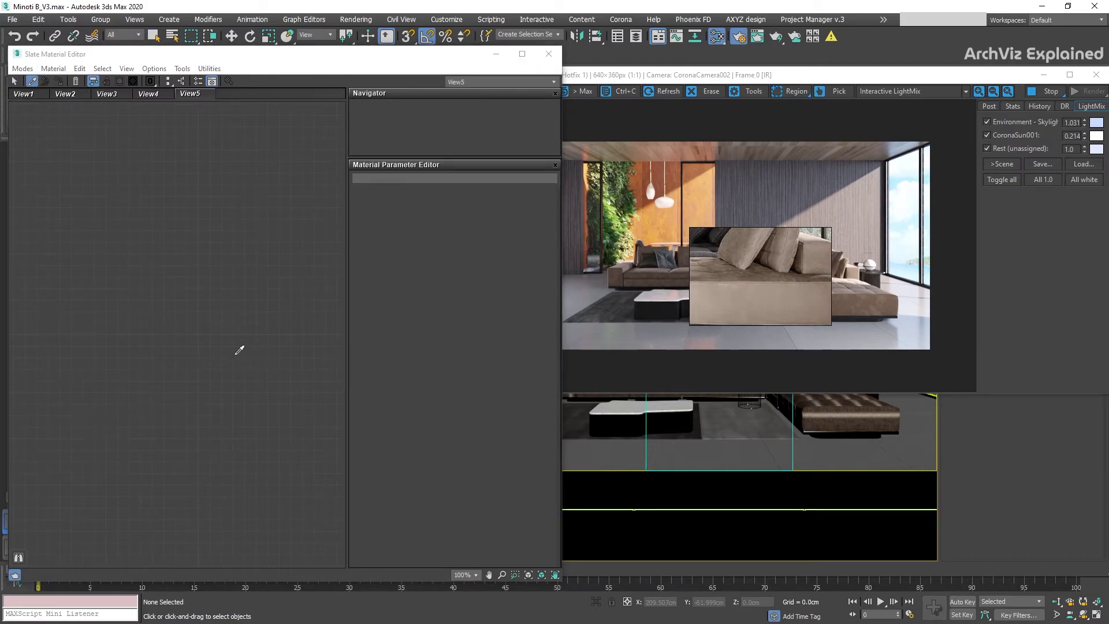
- Sample the beige fabric from the reference into CoronaColor's Solid colour and darken it to value 140
double_click(144, 272)
left_click(453, 212)
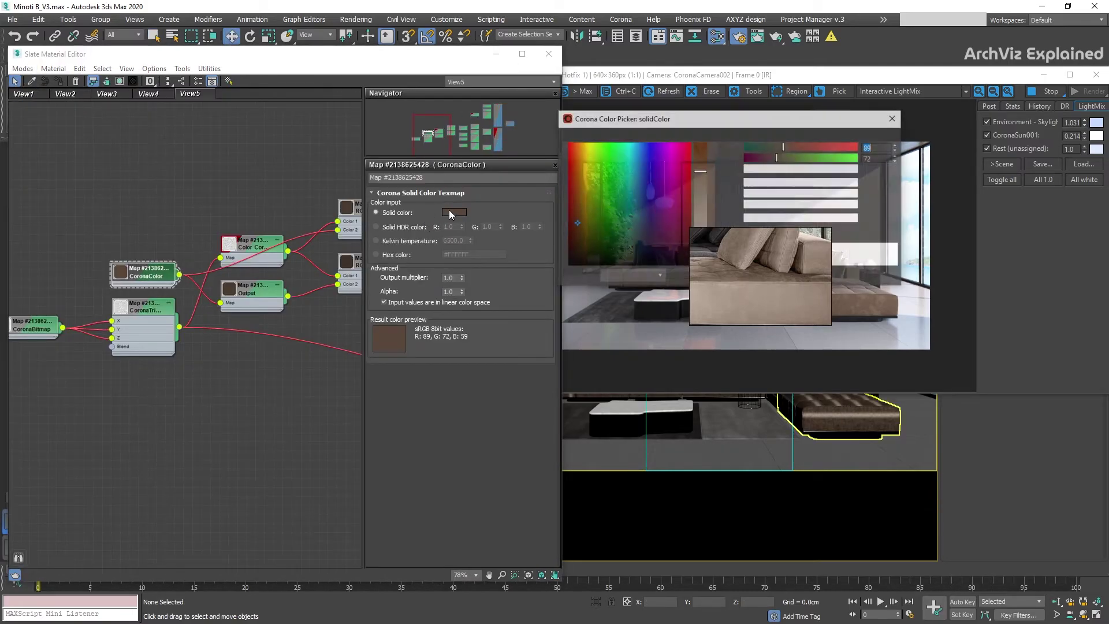
left_click(275, 231)
left_click(736, 303)
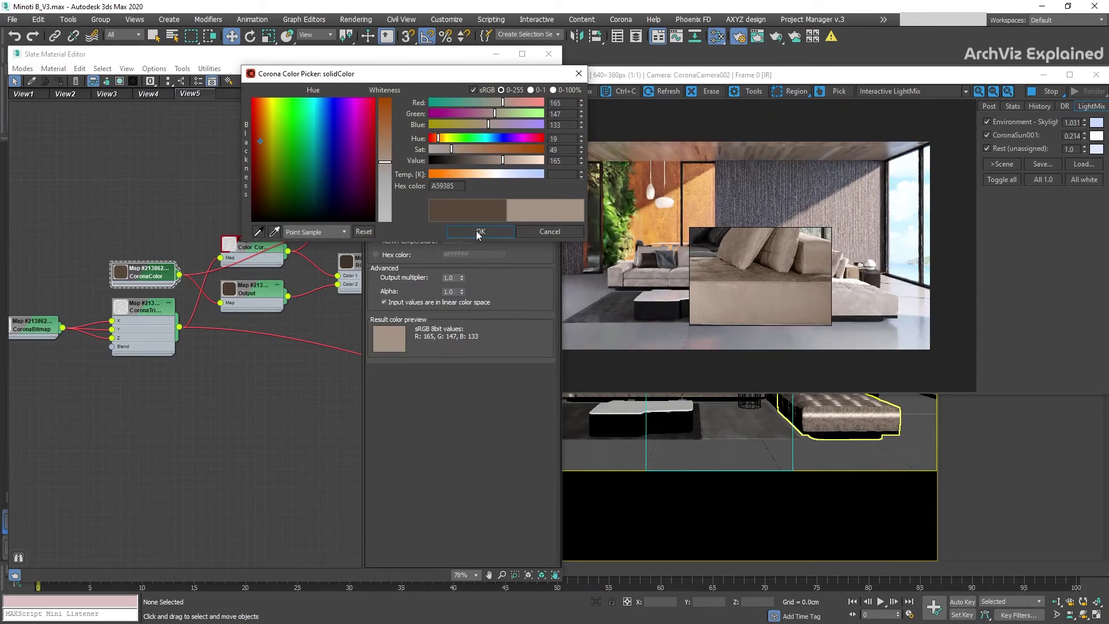
left_click_drag(502, 160, 492, 162)
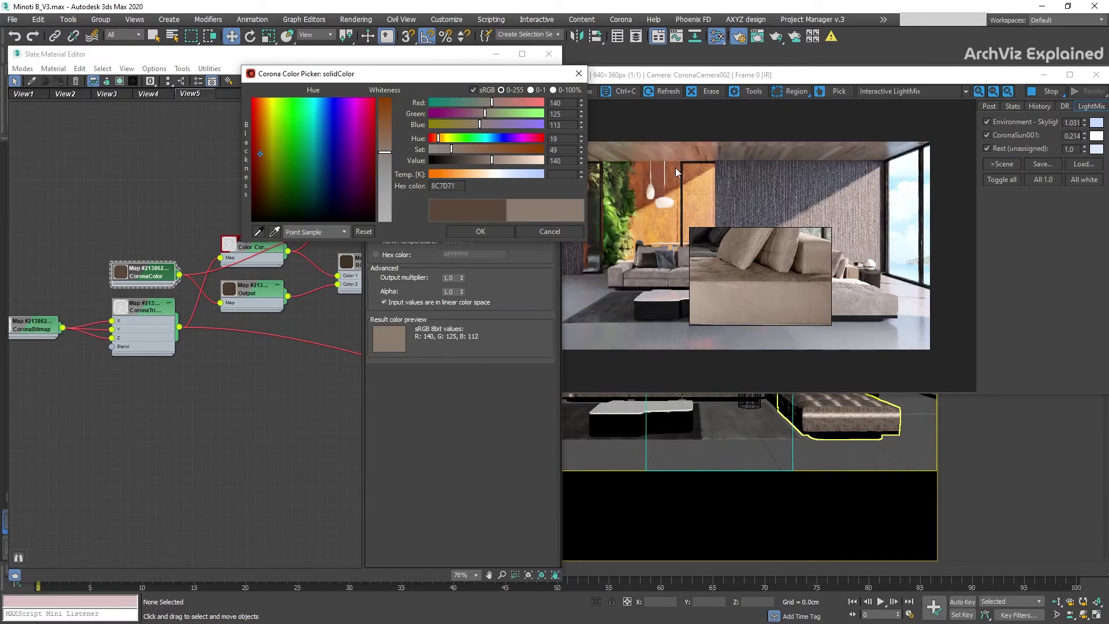
- Draw a VFB render region on the sofa and fine-tune the colour to R 122, G 101, B 84
left_click(792, 91)
mouse_move(899, 272)
left_mouse_down()
mouse_move(881, 291)
mouse_move(758, 328)
left_mouse_up()
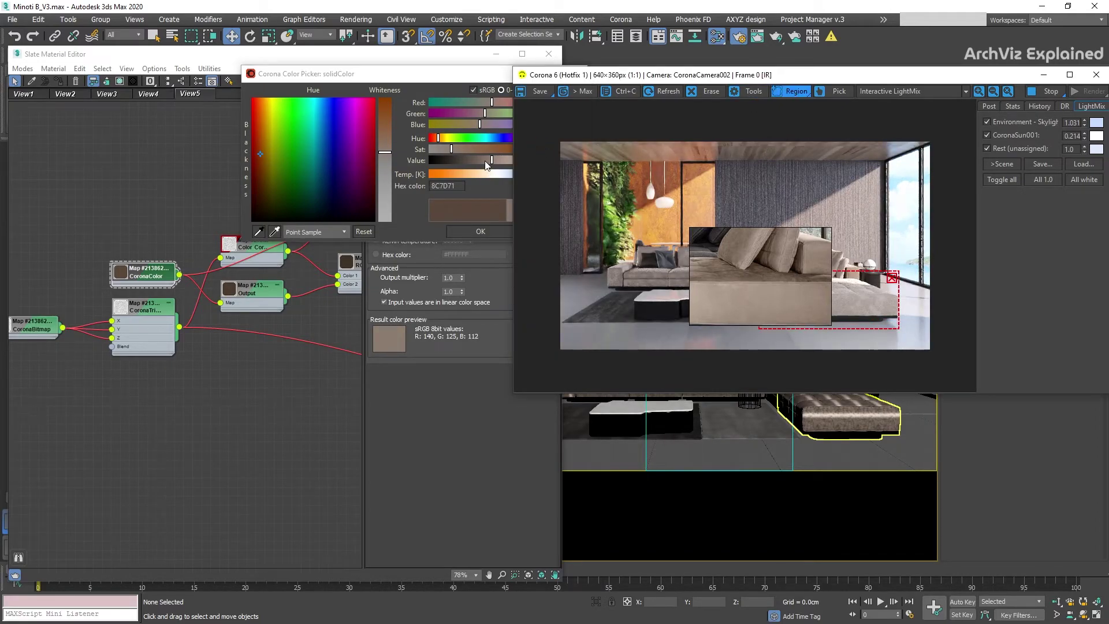
left_click_drag(485, 162, 480, 163)
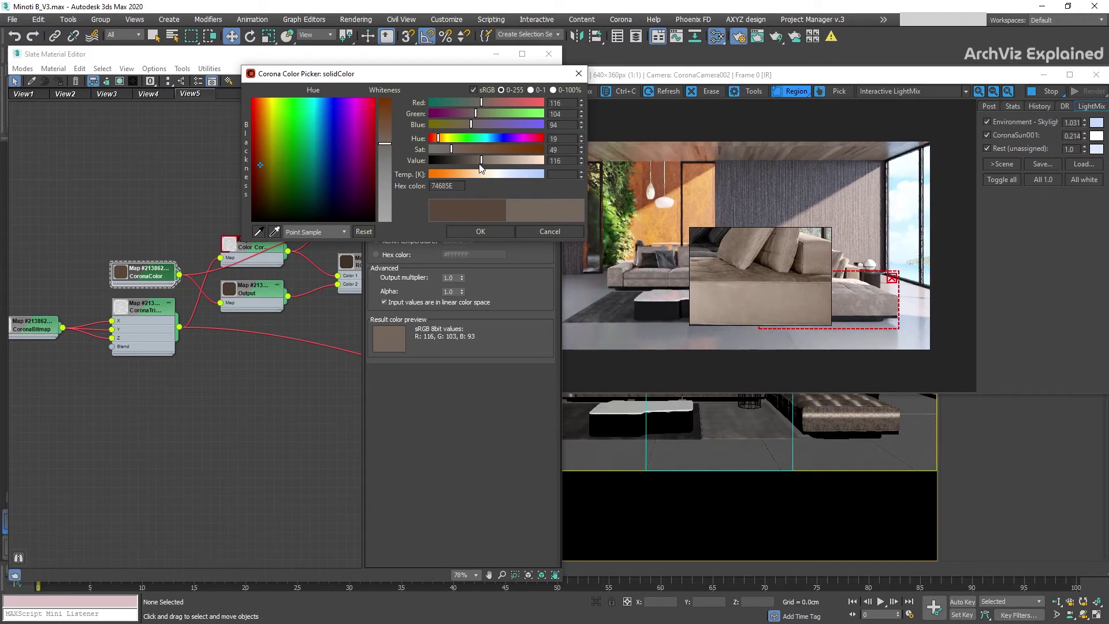
left_click(467, 151)
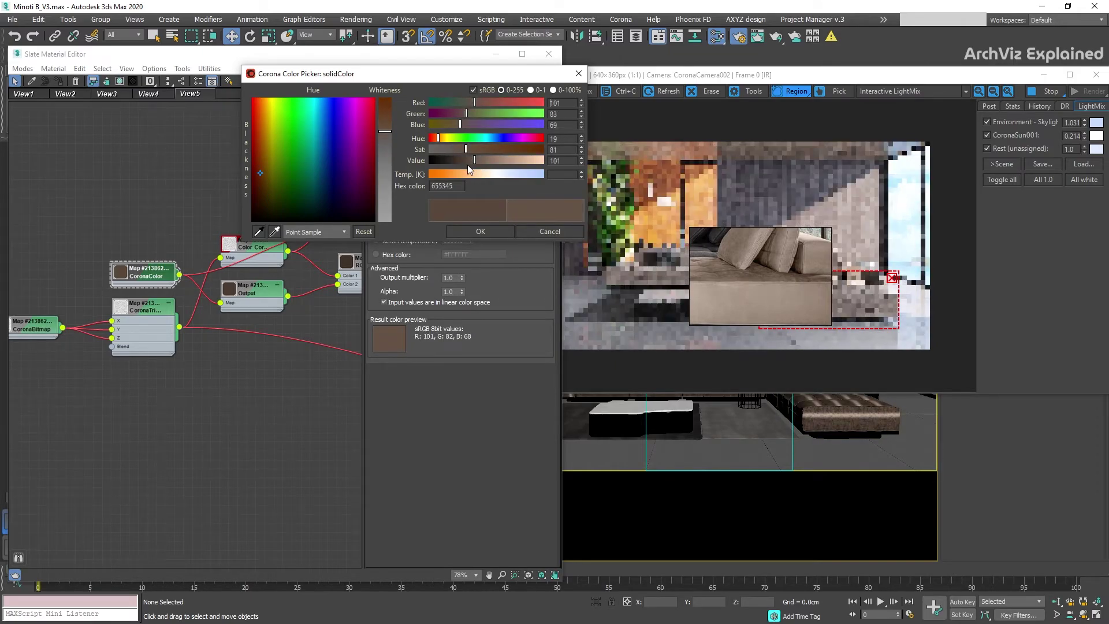
left_click(480, 160)
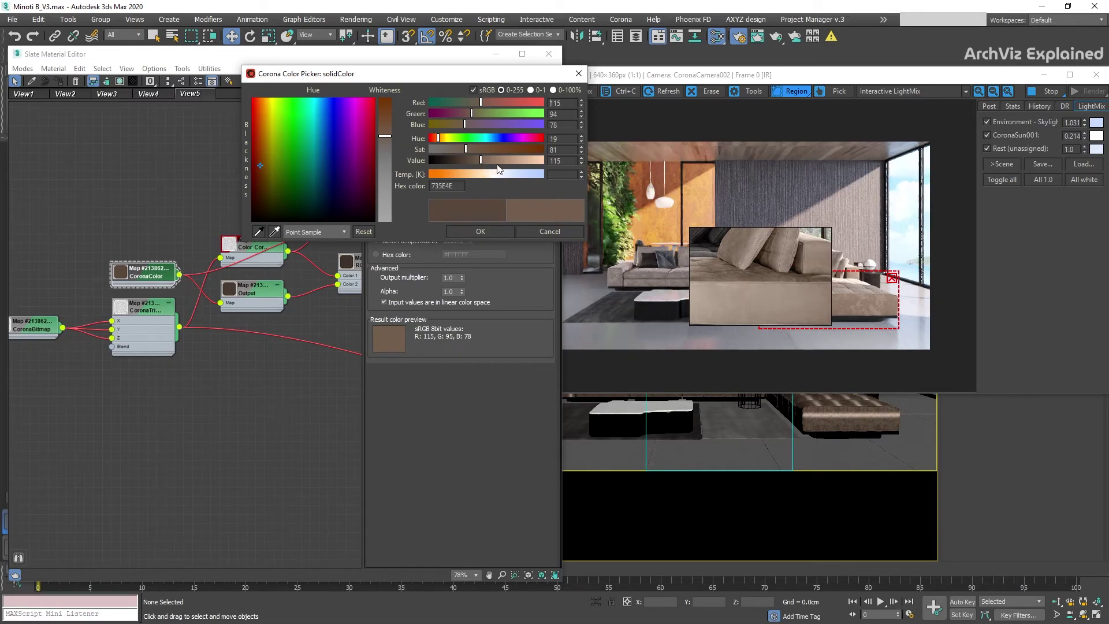
left_click(484, 160)
left_click(464, 148)
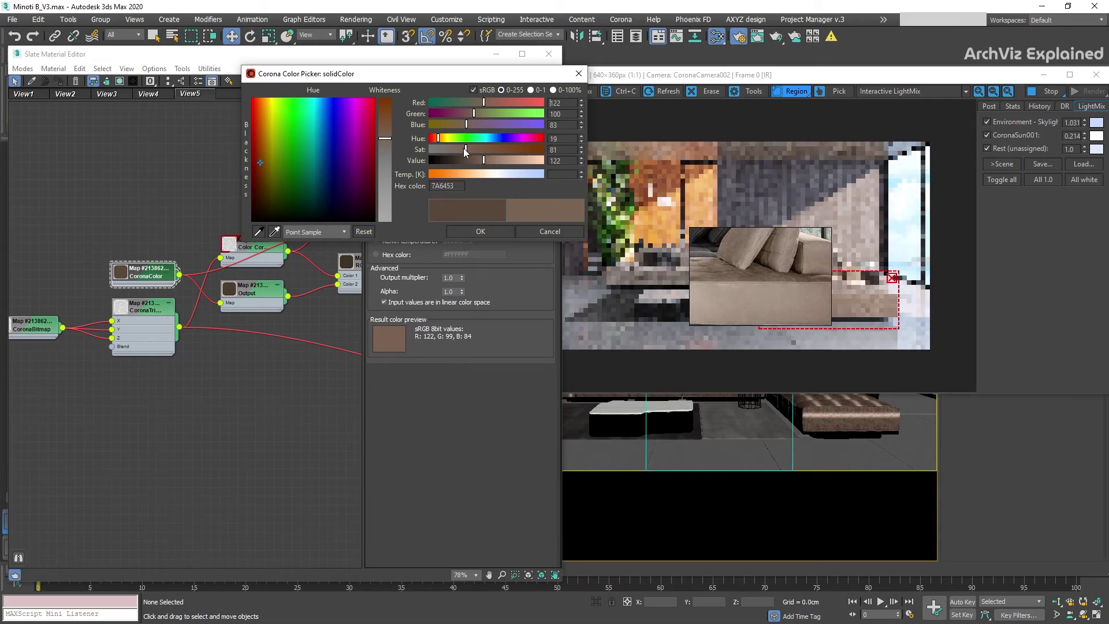
left_click(463, 148)
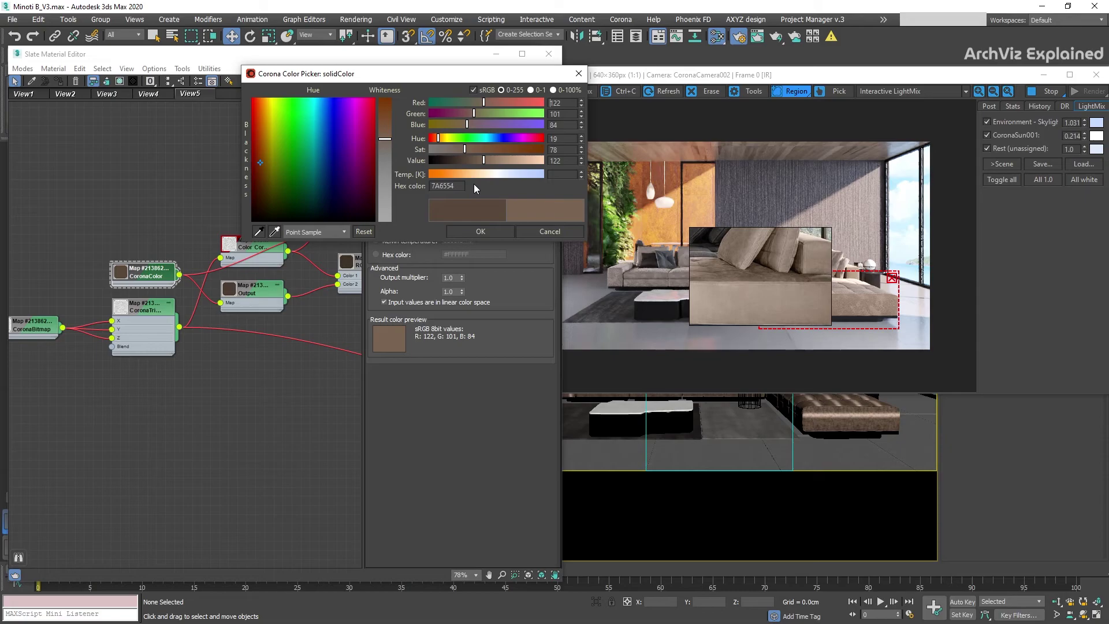
left_click(489, 231)
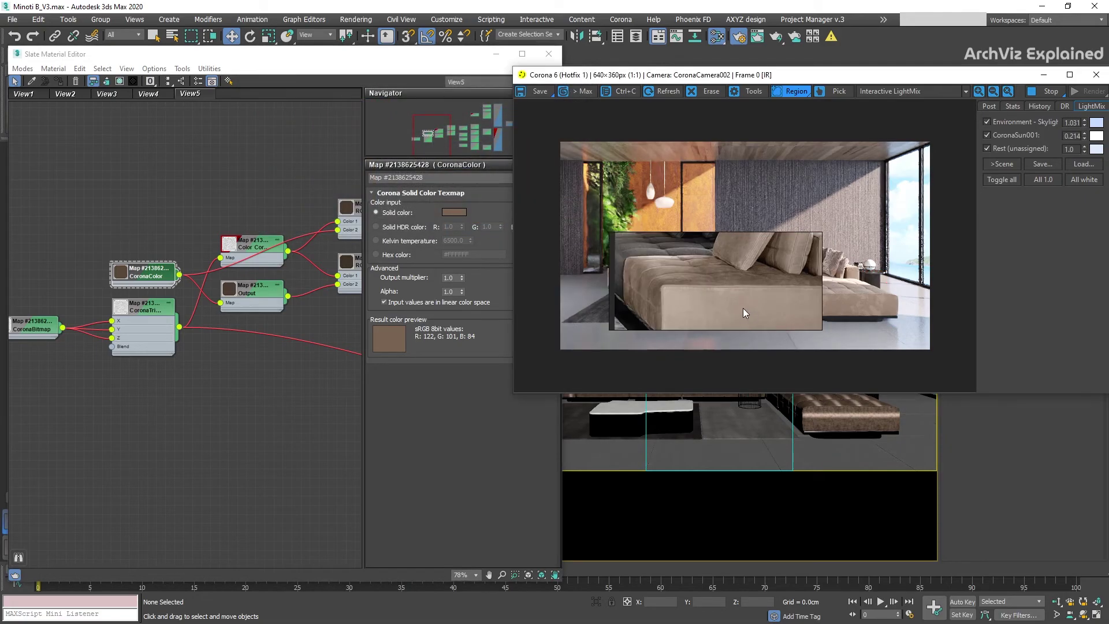